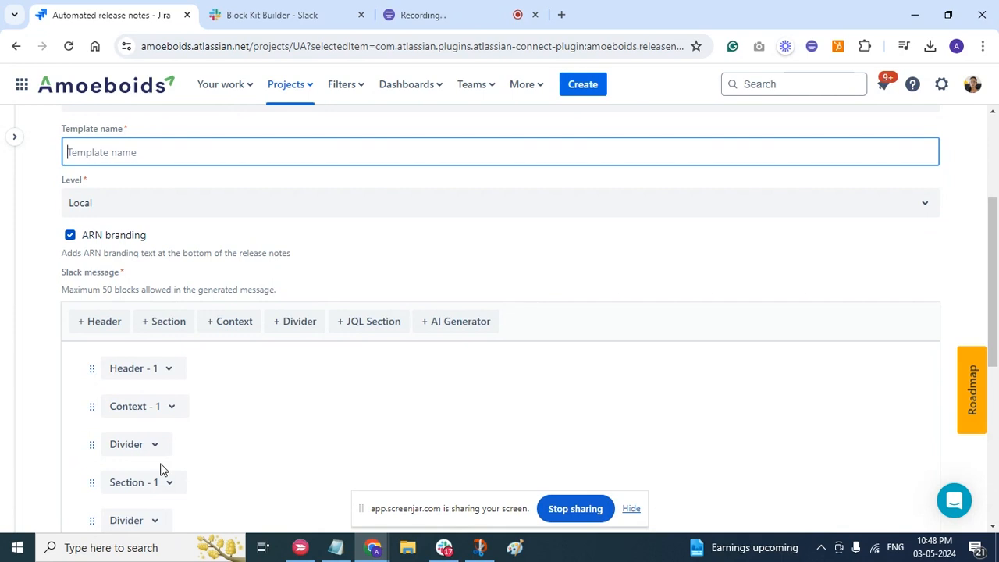
Step: Name the template "Release Notes for ARN" and keep its level set to Local
text(Release Notes for ARN)
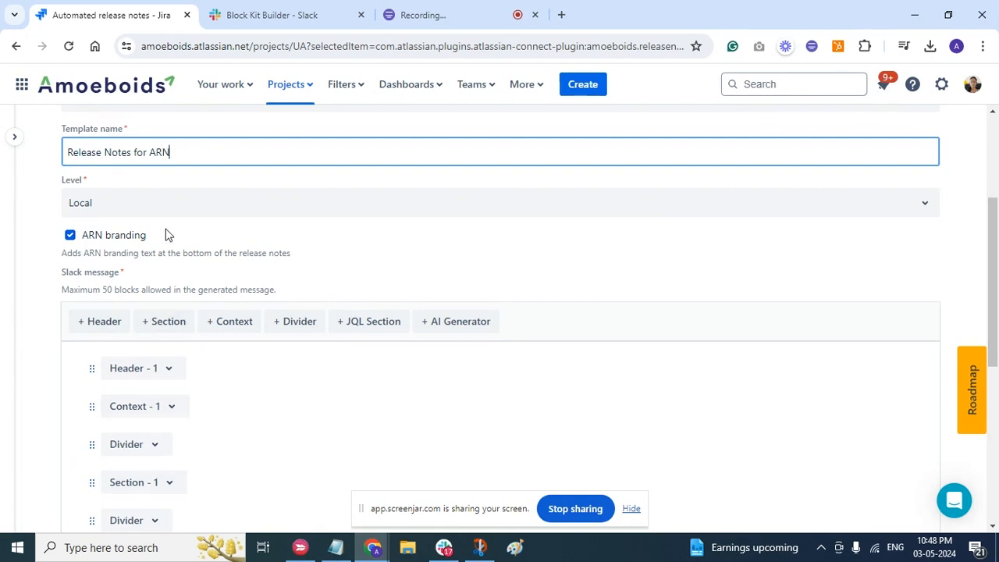
click(159, 203)
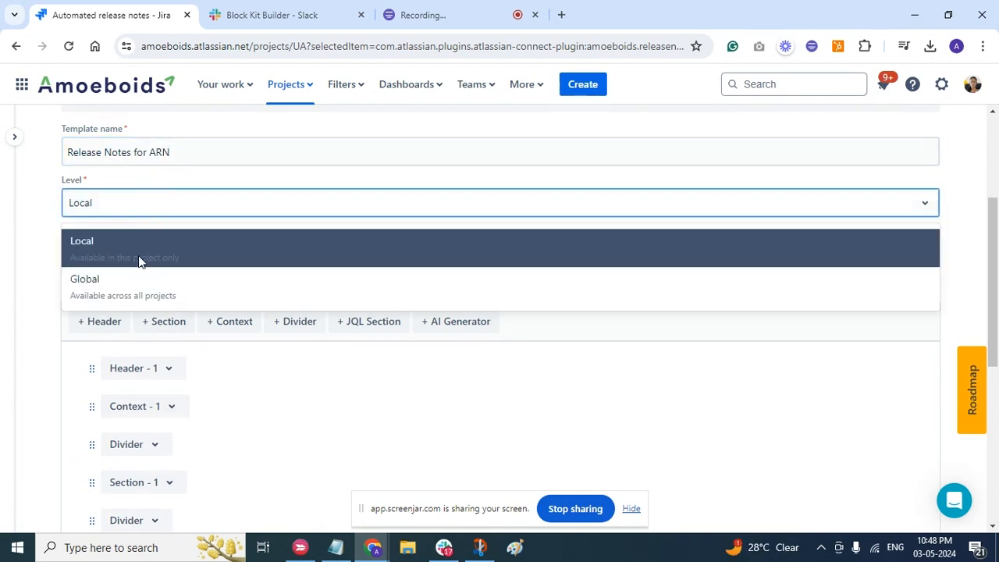
click(253, 175)
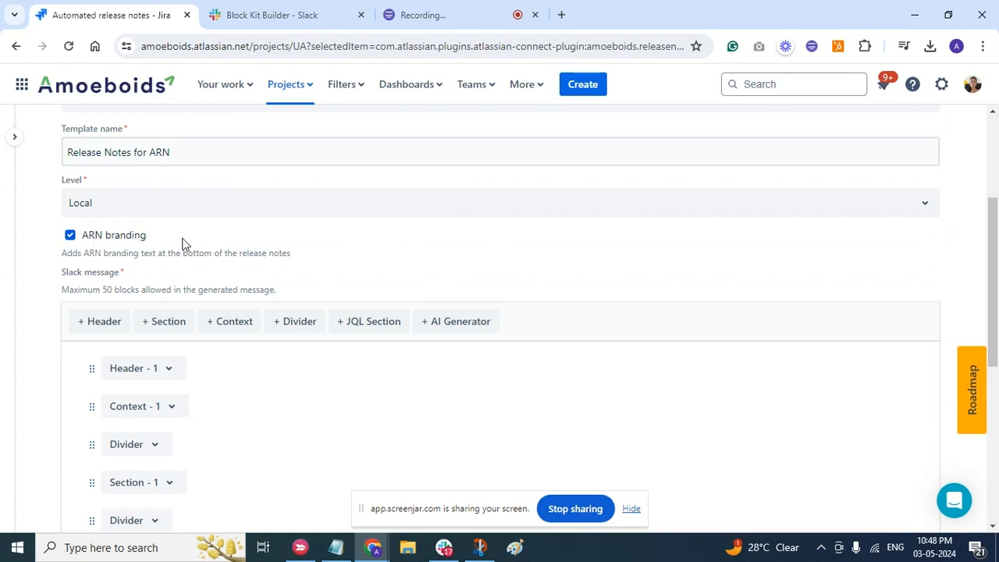
Step: Examine the list of Slack message blocks and the Header - 1 block's text configuration, closing it without changes
scroll(184, 244, down, 1)
scroll(184, 244, down, 1)
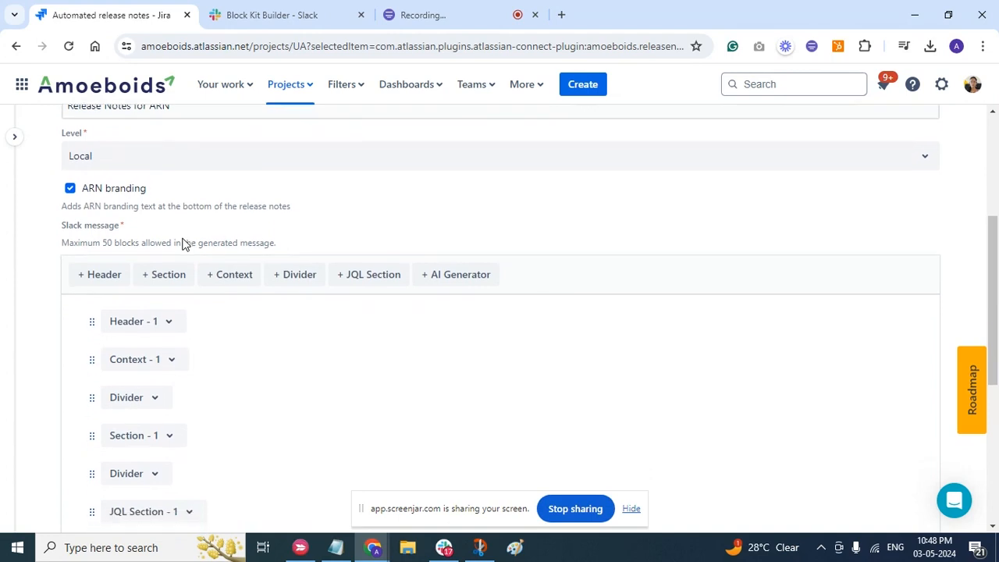
scroll(129, 187, down, 3)
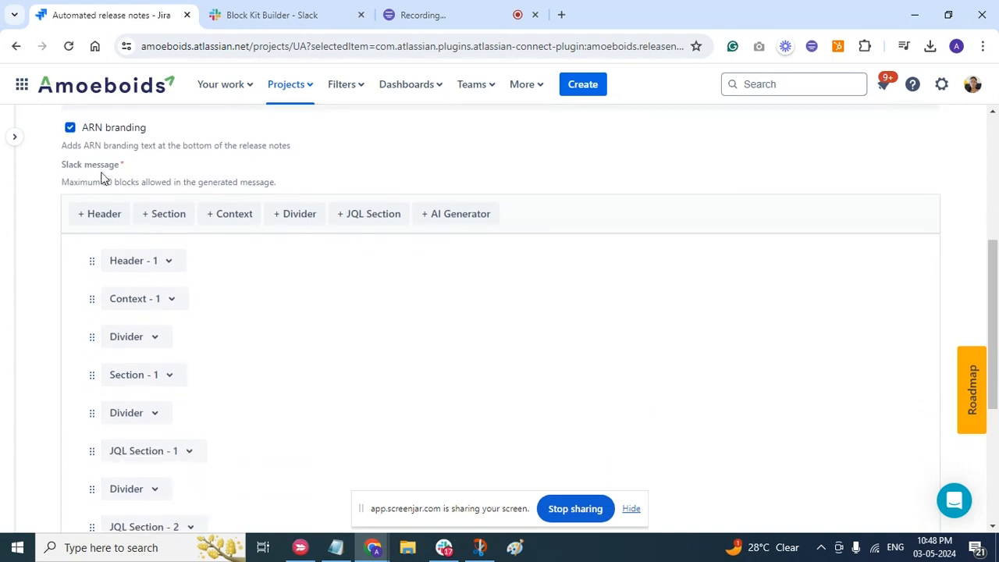
scroll(251, 378, down, 5)
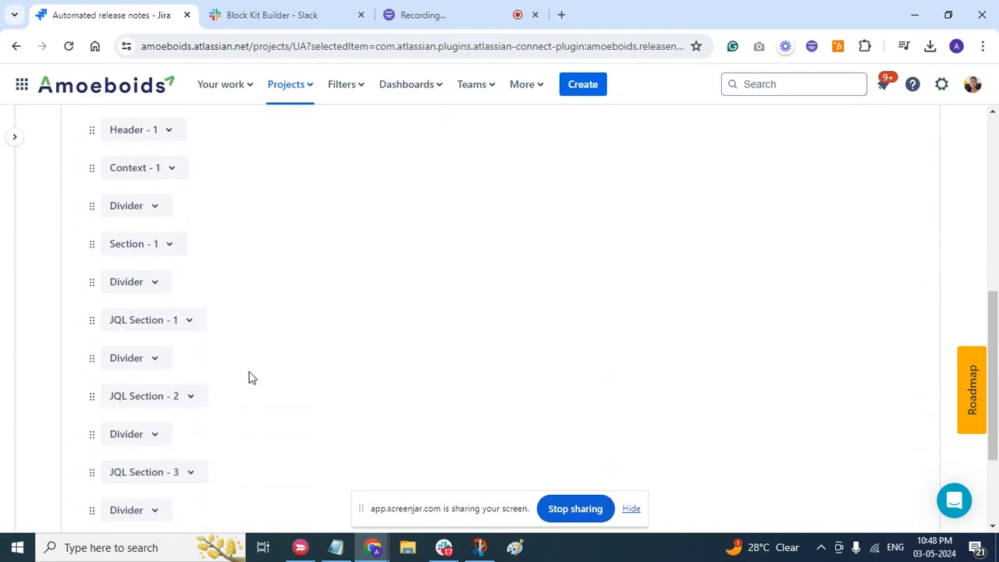
scroll(251, 377, up, 5)
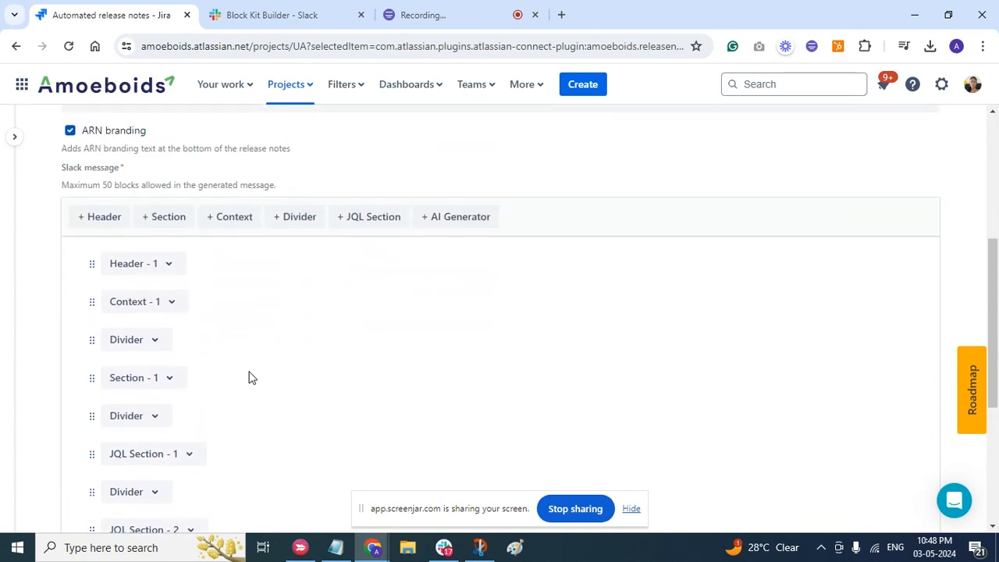
click(142, 275)
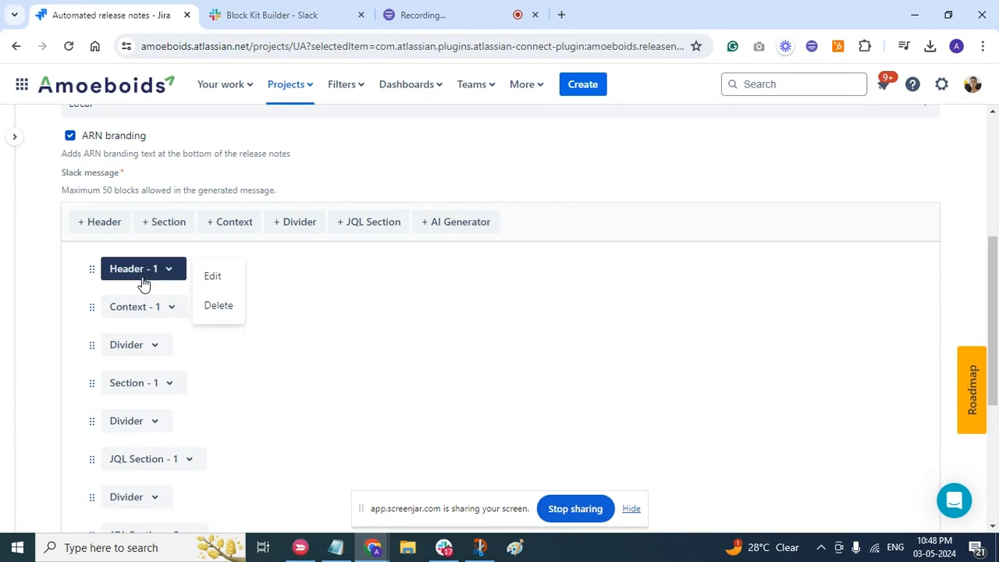
click(232, 281)
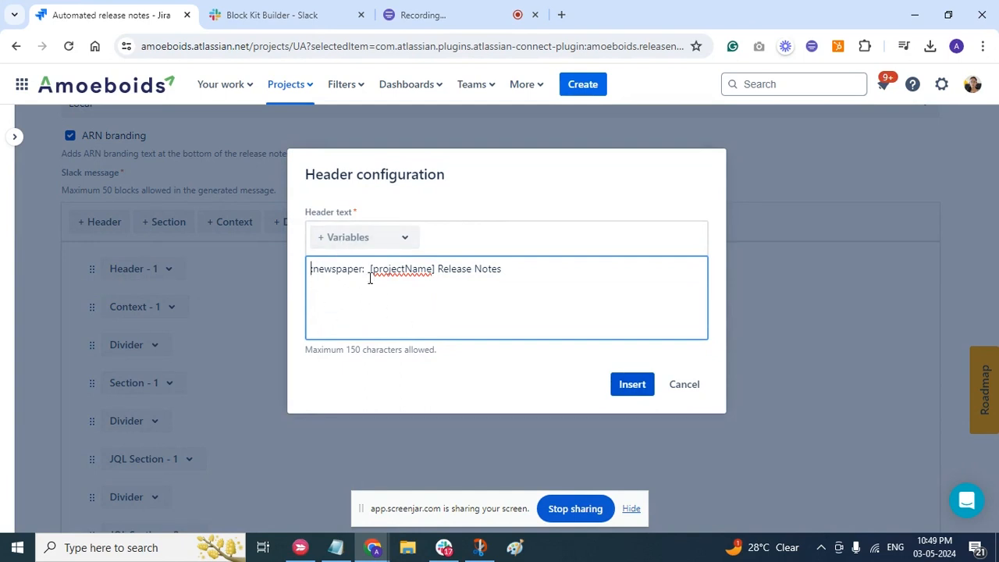
click(702, 397)
Step: Try the plain text, Markdown and added image options in the Context - 1 block's configuration, and discard the changes
click(161, 309)
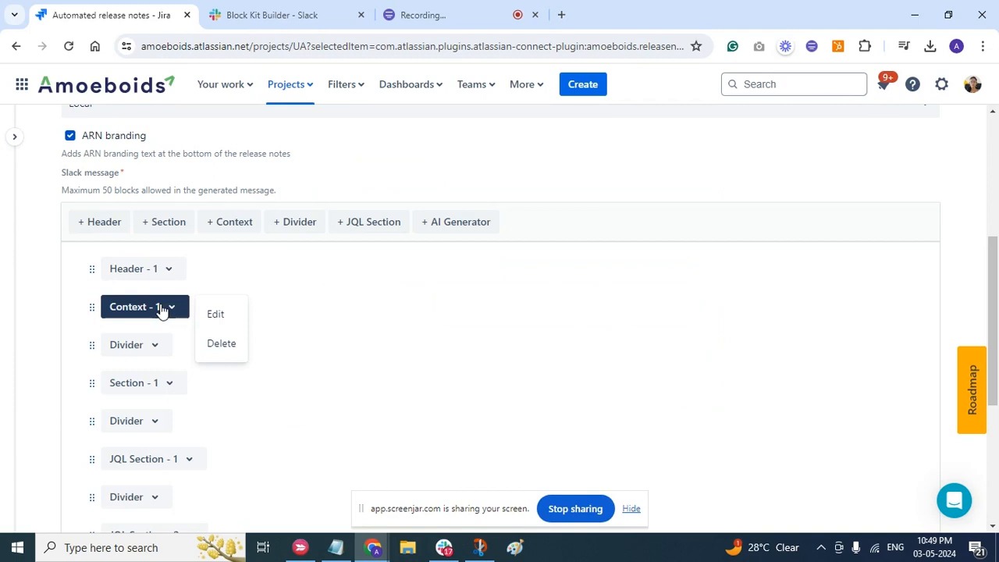
click(214, 316)
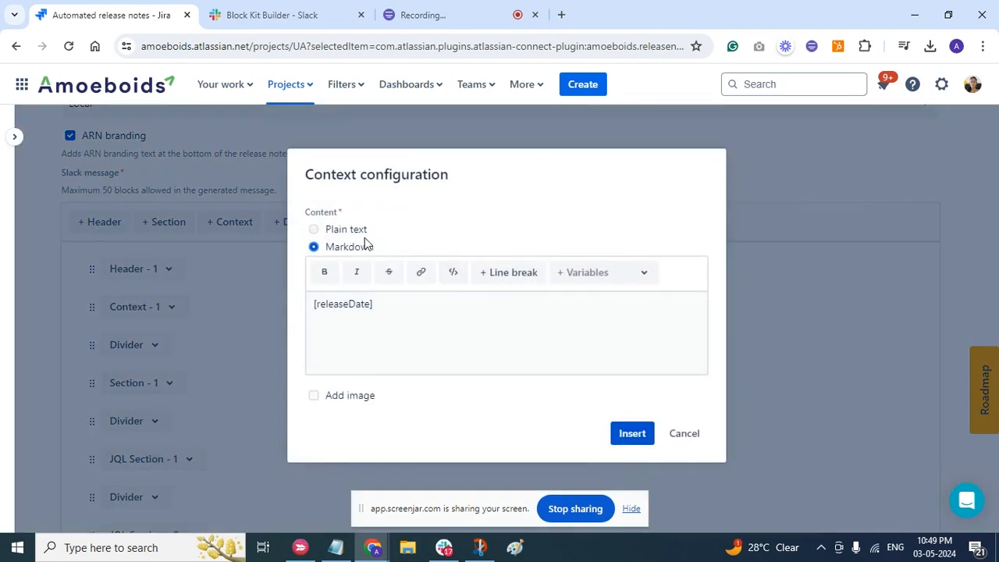
click(313, 229)
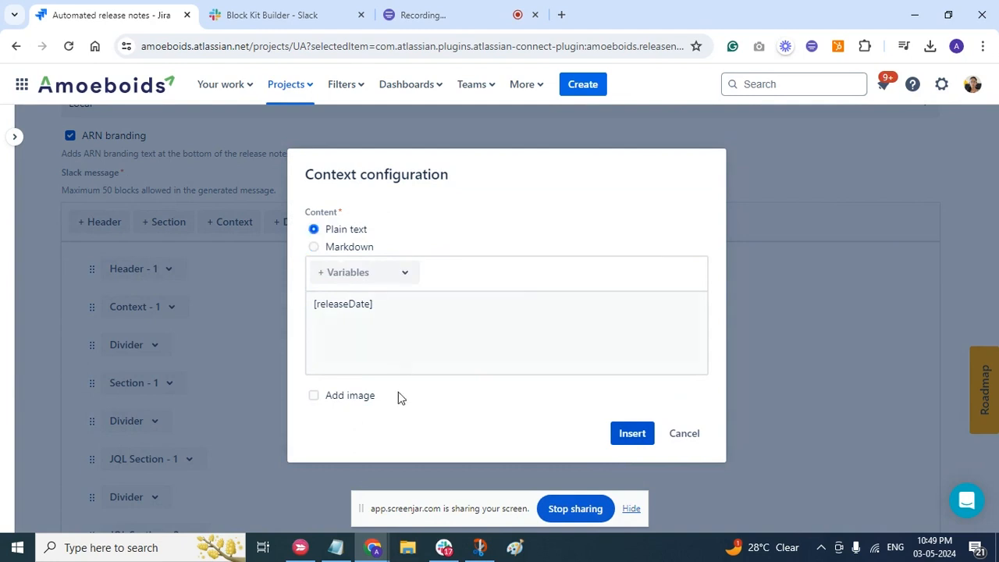
click(314, 398)
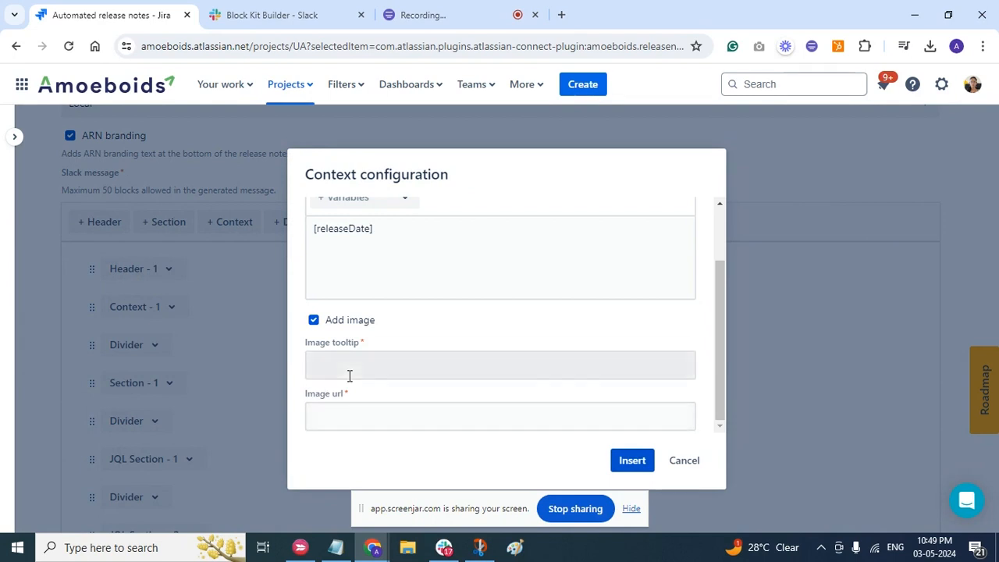
scroll(350, 375, up, 2)
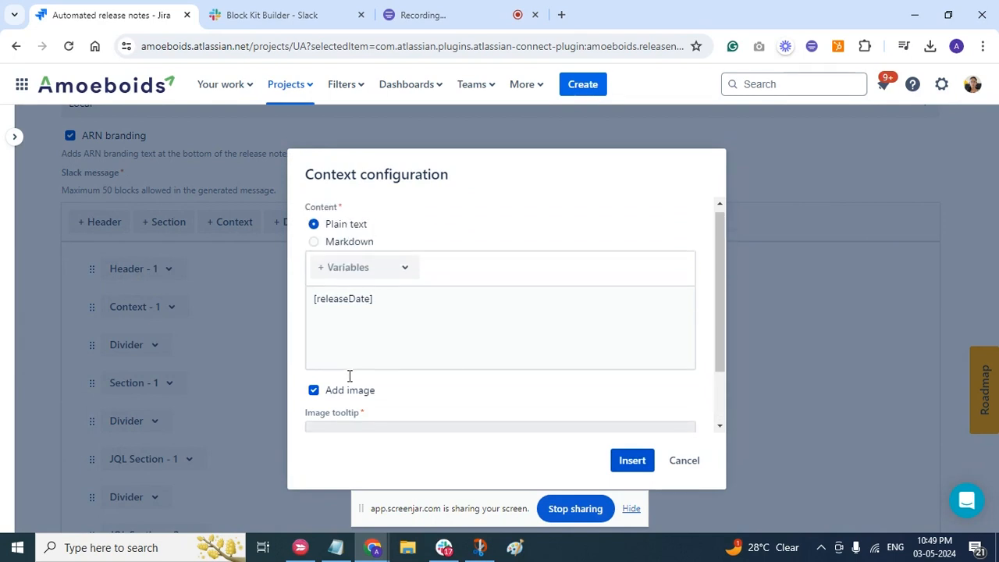
click(315, 242)
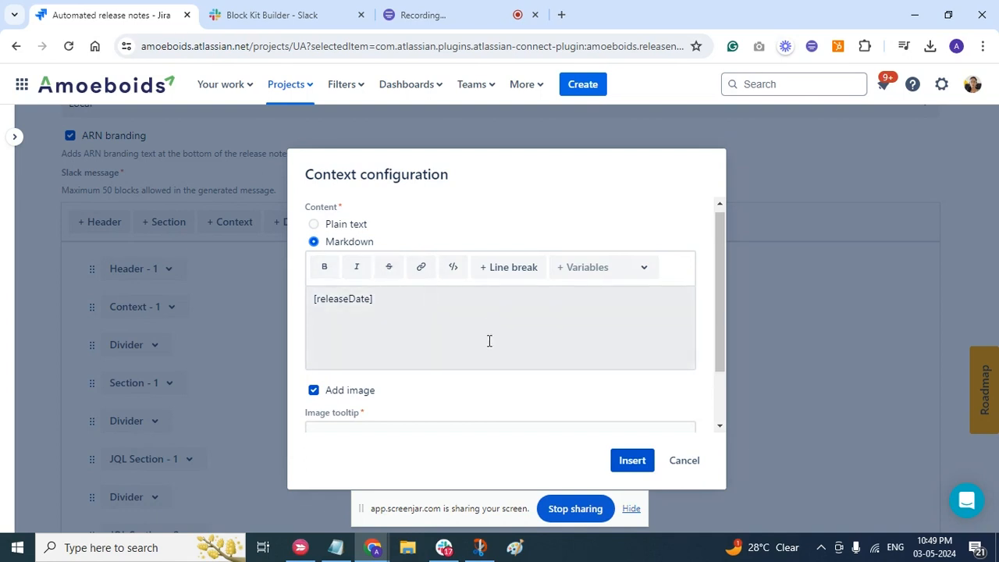
scroll(490, 344, down, 2)
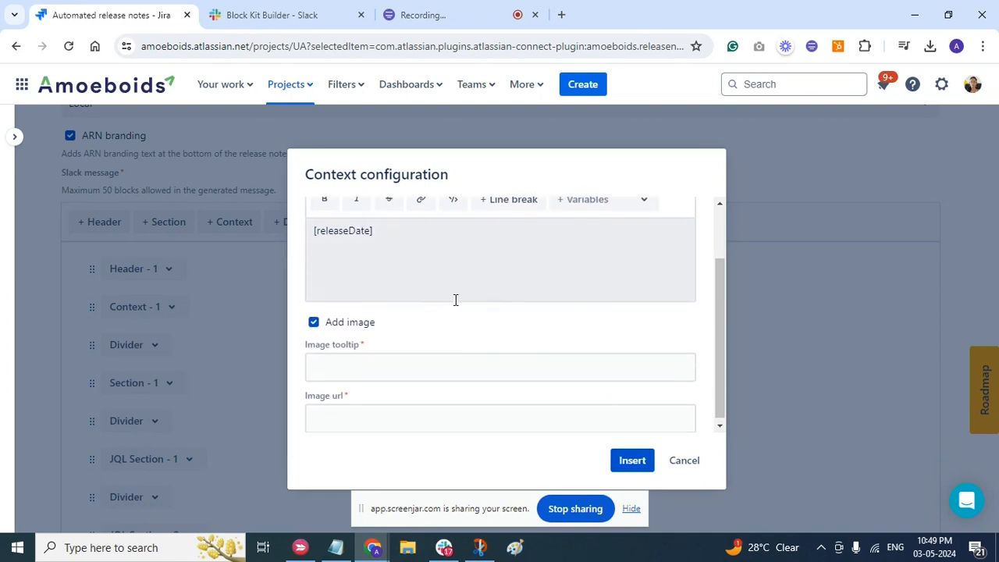
scroll(441, 374, up, 2)
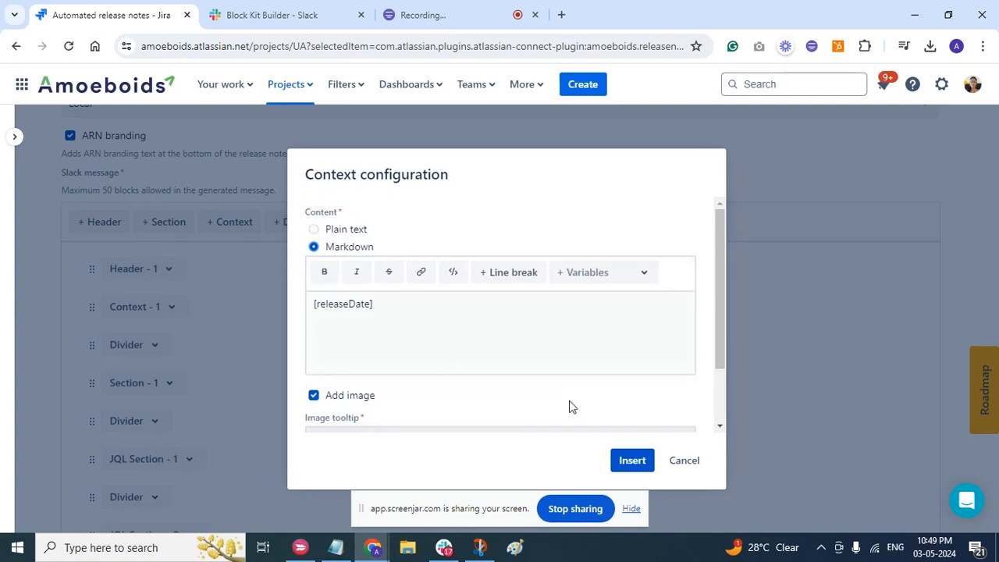
click(678, 464)
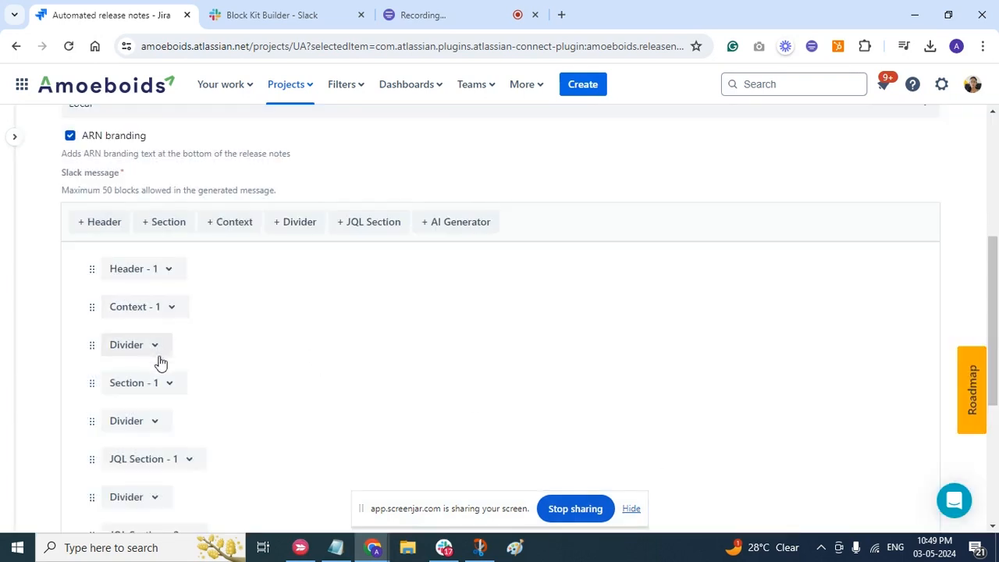
Step: Try the plain text, Markdown and link button options in the Section - 1 block's configuration, and discard the changes
scroll(162, 398, down, 1)
scroll(162, 398, down, 1)
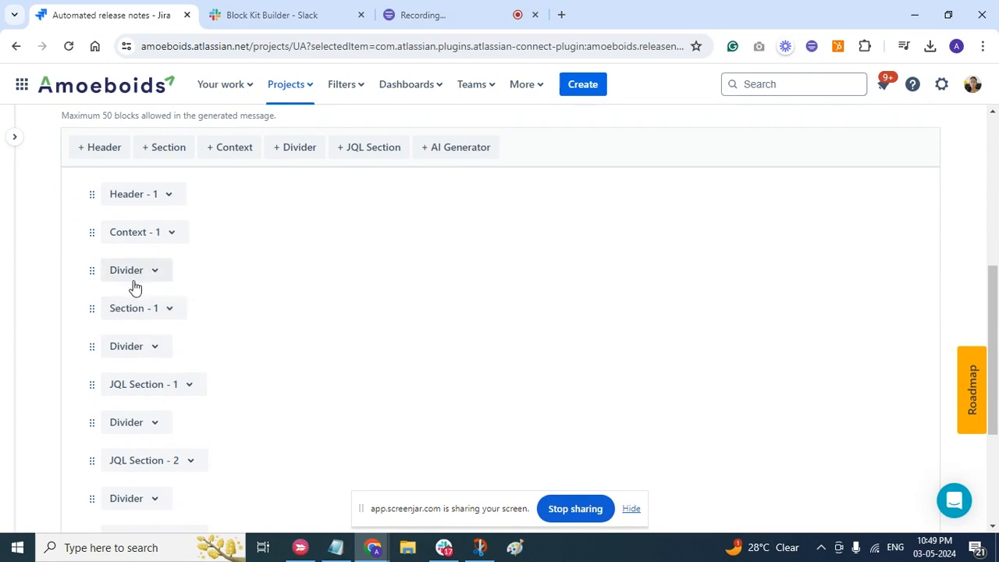
click(164, 313)
click(223, 319)
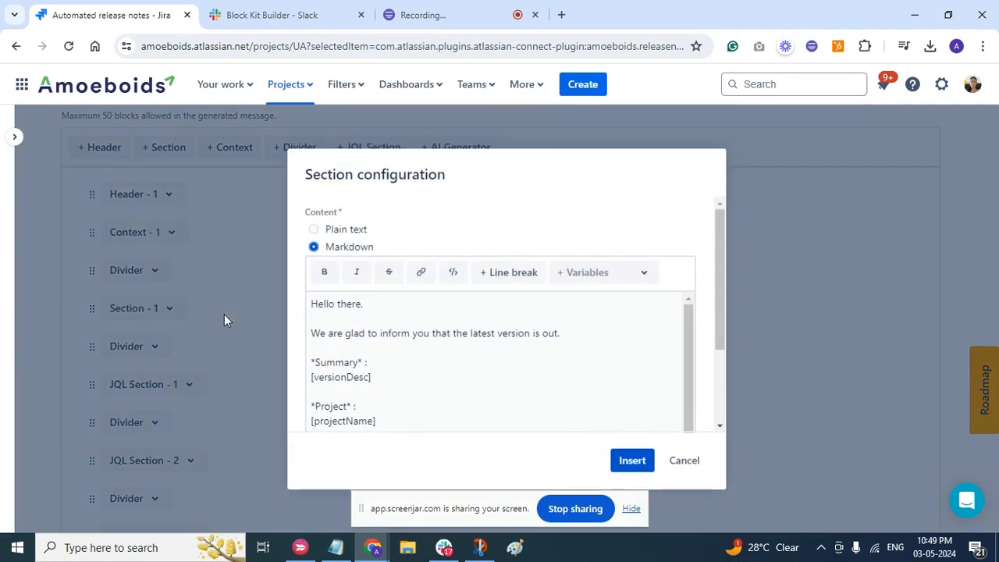
click(341, 230)
click(340, 248)
scroll(363, 314, down, 1)
scroll(364, 326, down, 3)
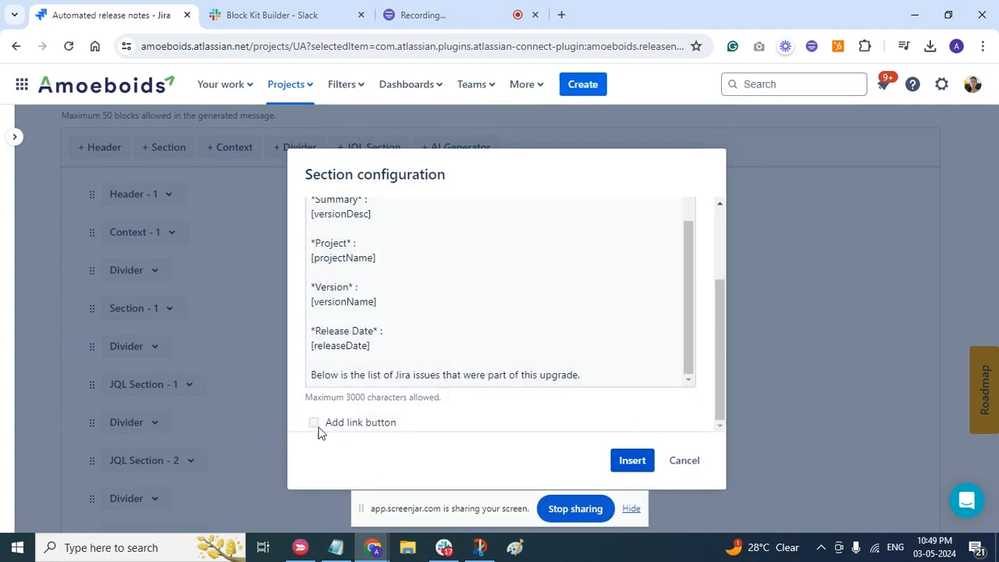
click(313, 422)
scroll(369, 386, down, 2)
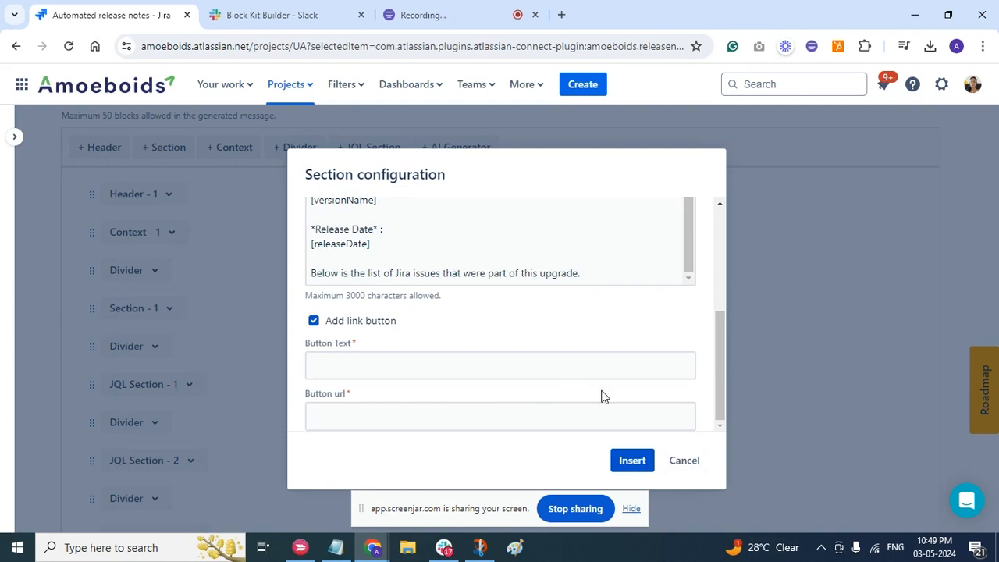
click(683, 467)
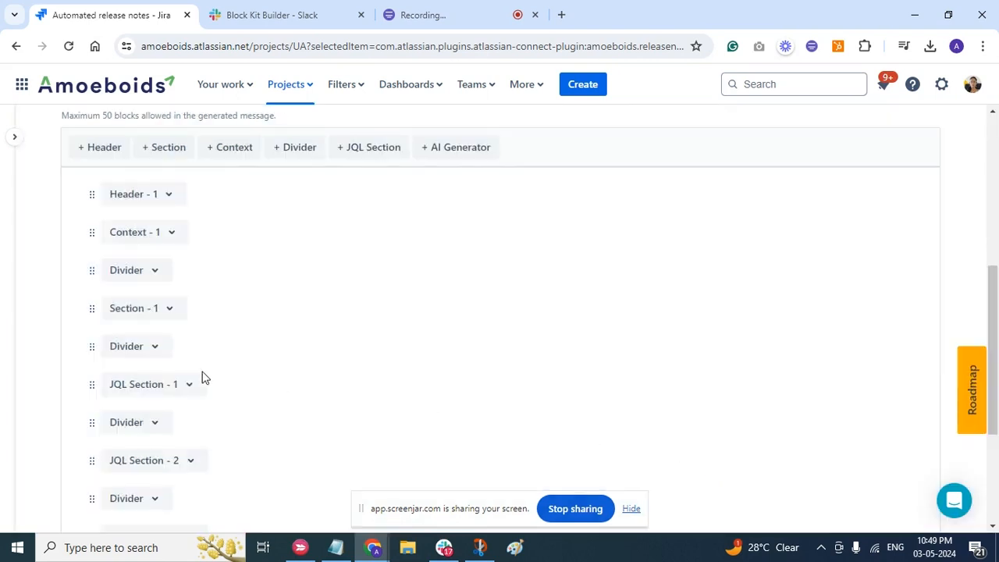
Step: Try a Markdown description and hiding the section when no results are returned in JQL Section - 1, and discard the changes
scroll(201, 378, down, 1)
click(148, 303)
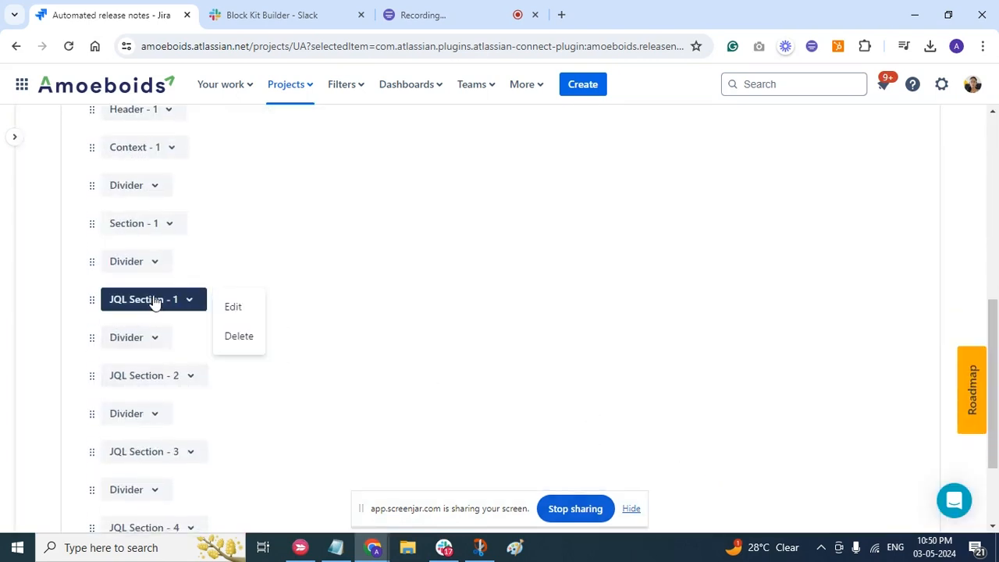
click(230, 309)
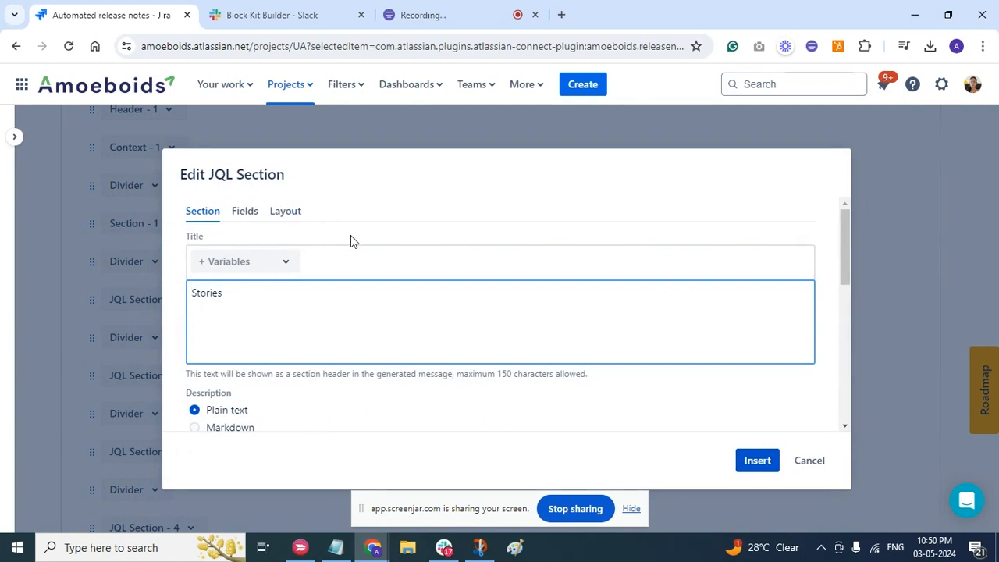
scroll(255, 355, down, 1)
click(254, 355)
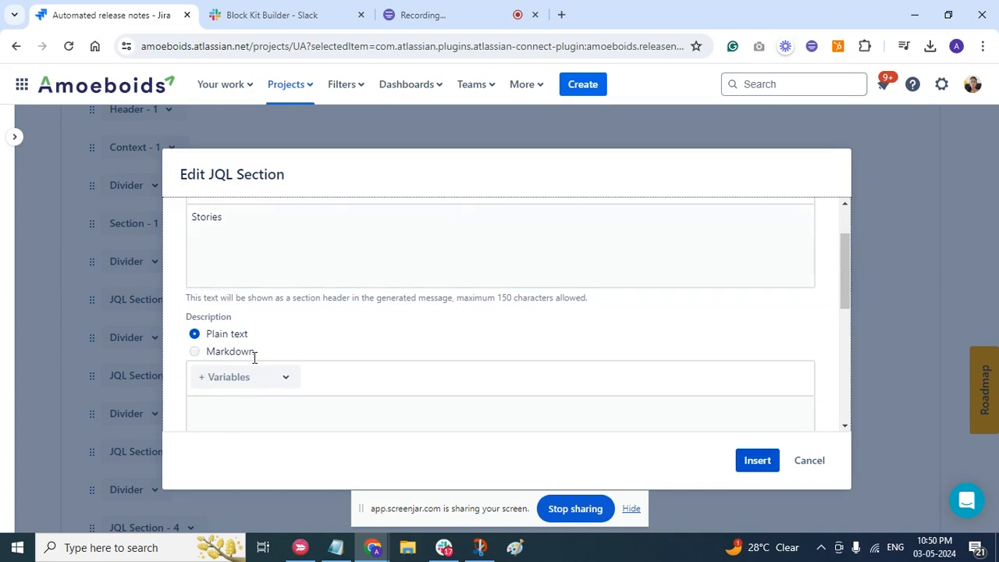
scroll(283, 340, down, 2)
scroll(277, 332, down, 1)
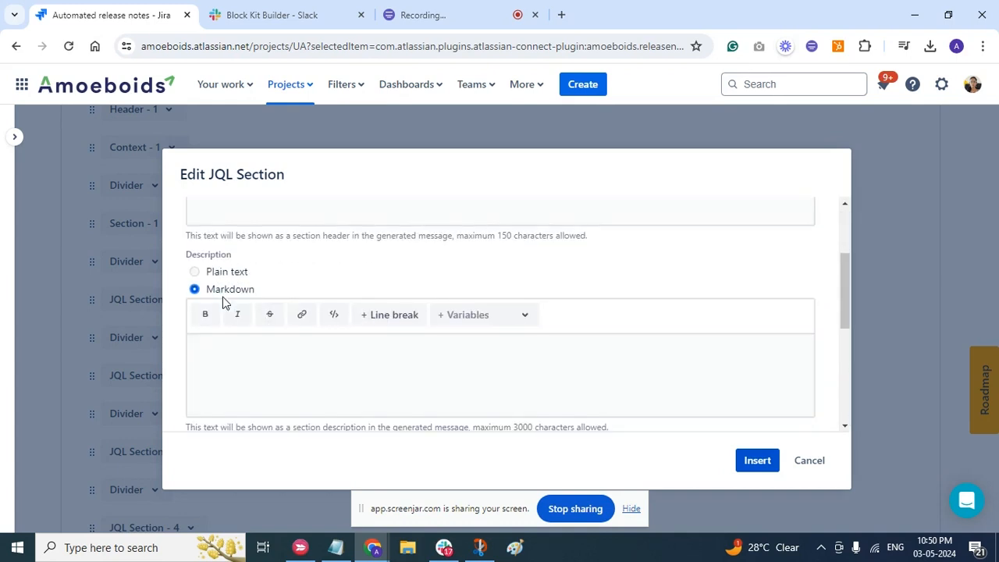
scroll(232, 374, down, 2)
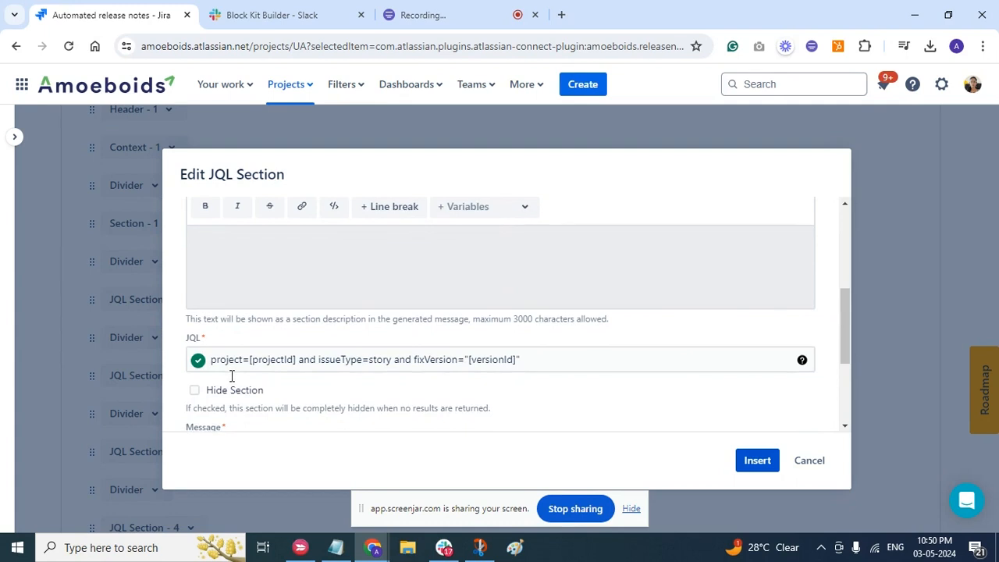
scroll(231, 375, down, 1)
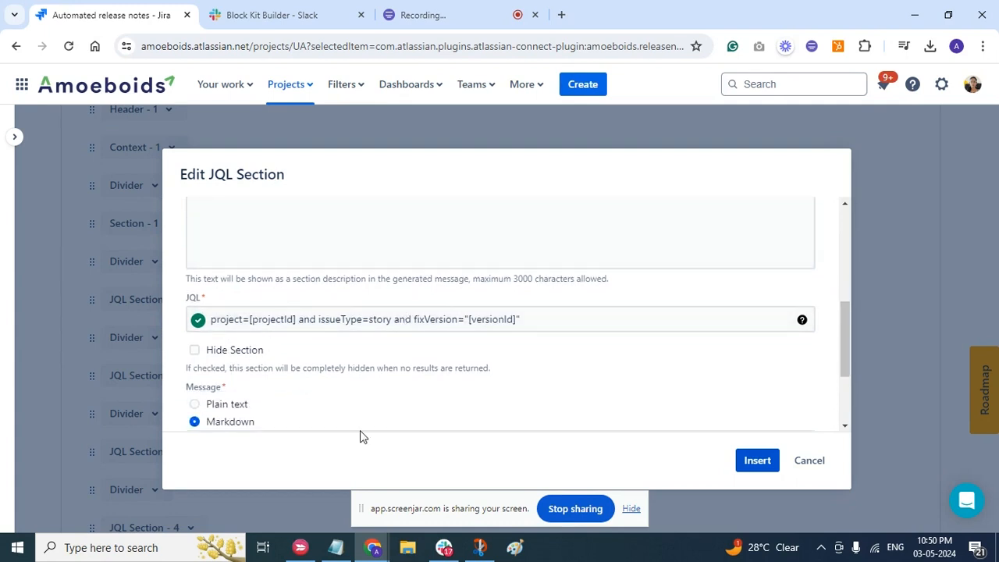
scroll(361, 437, down, 2)
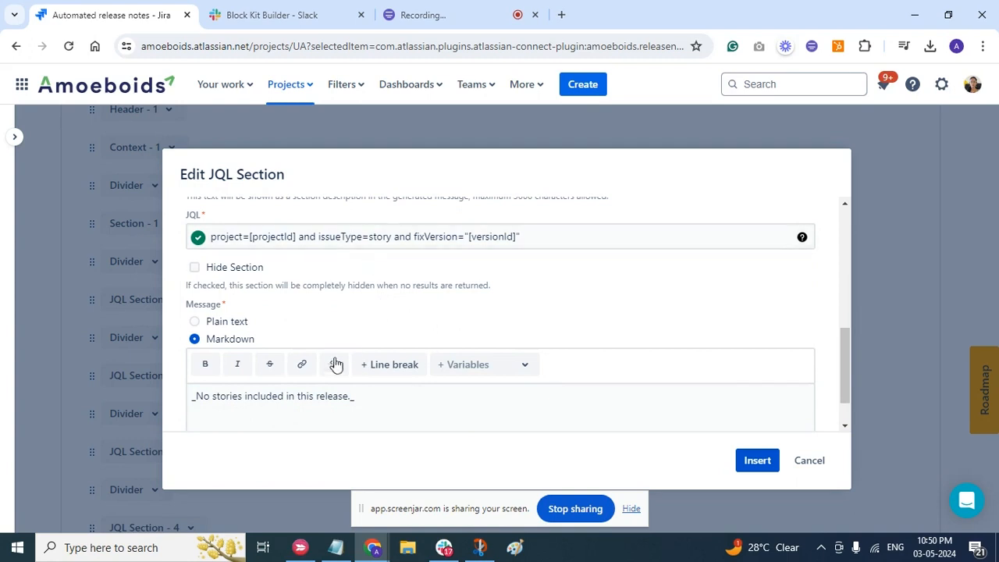
scroll(332, 367, down, 1)
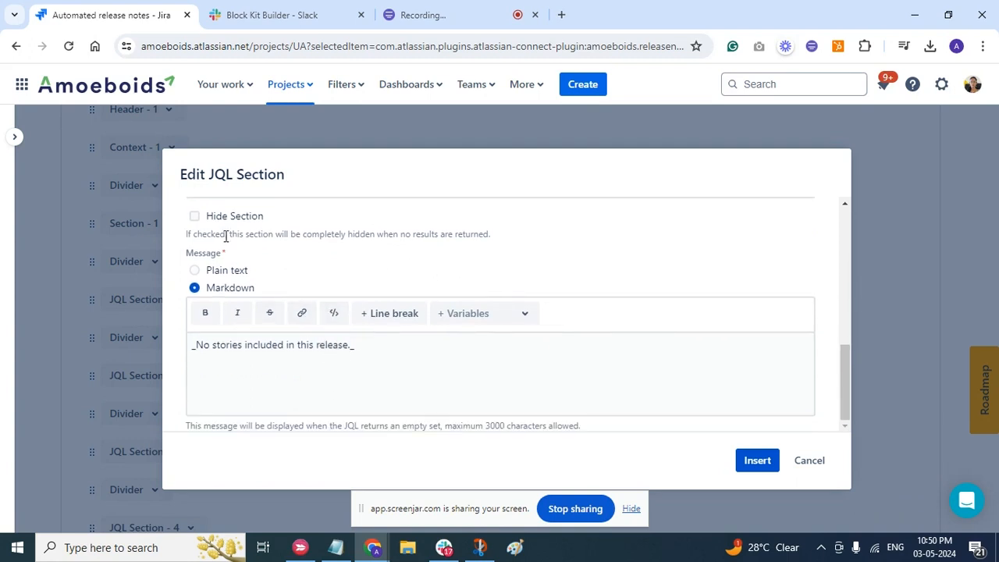
click(196, 218)
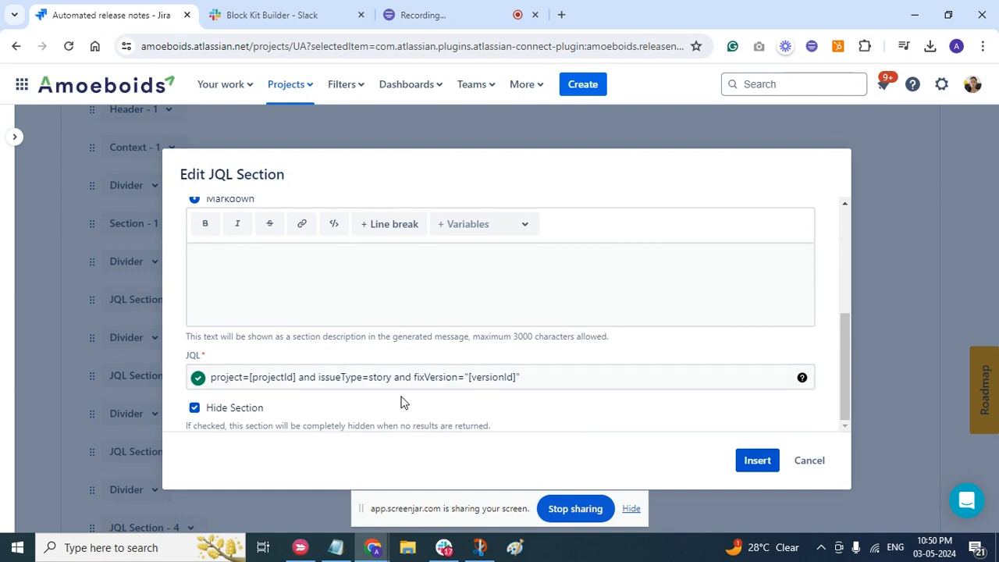
click(809, 471)
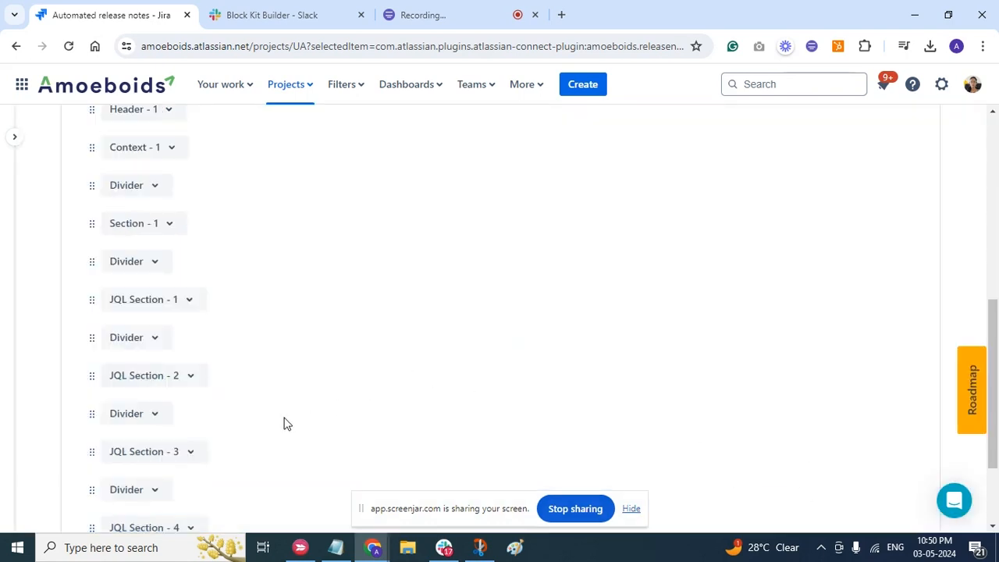
scroll(284, 423, down, 3)
scroll(271, 432, up, 4)
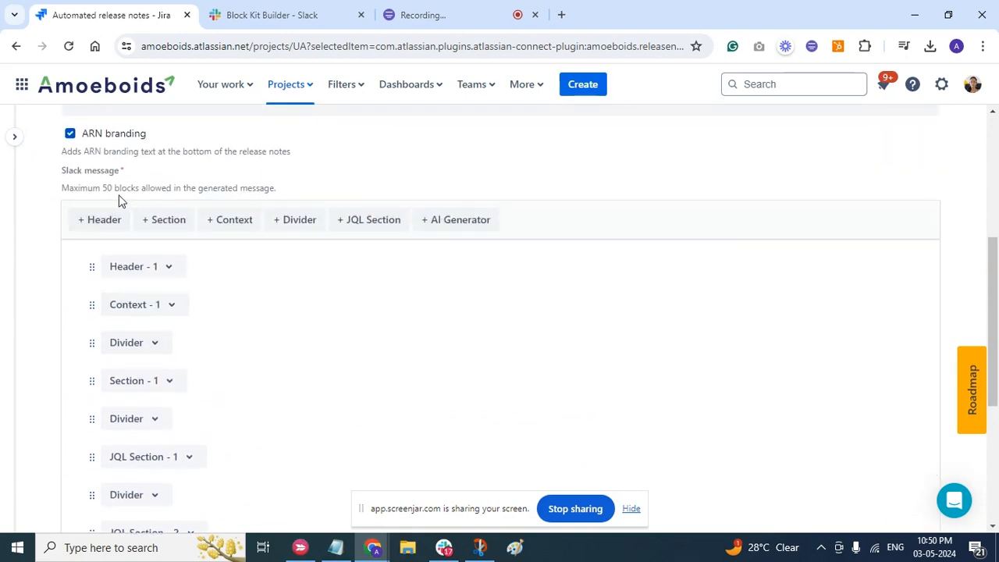
scroll(294, 442, down, 1)
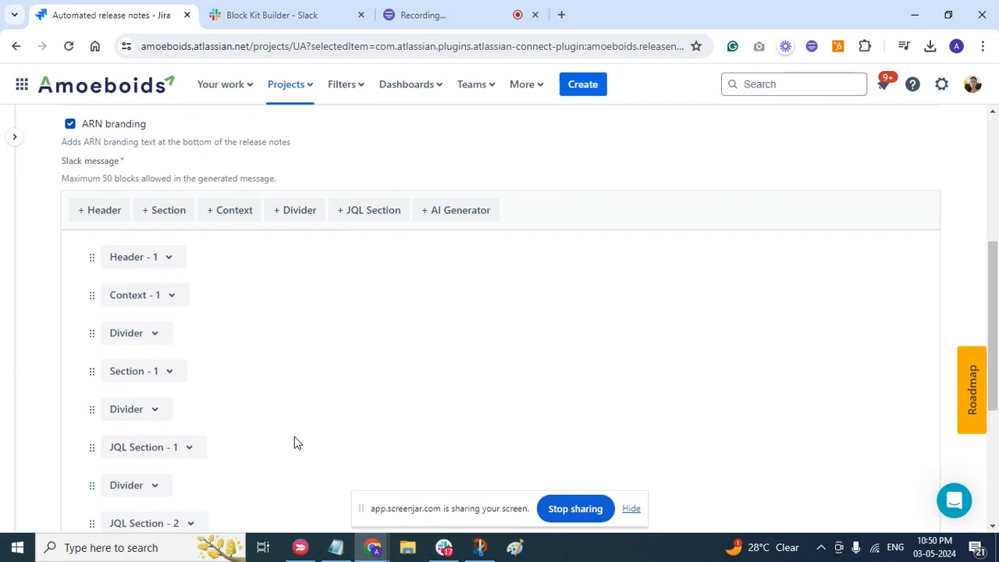
Step: Start adding an AI Generator block and examine its title, prompt, JQL and issue data source settings
click(462, 224)
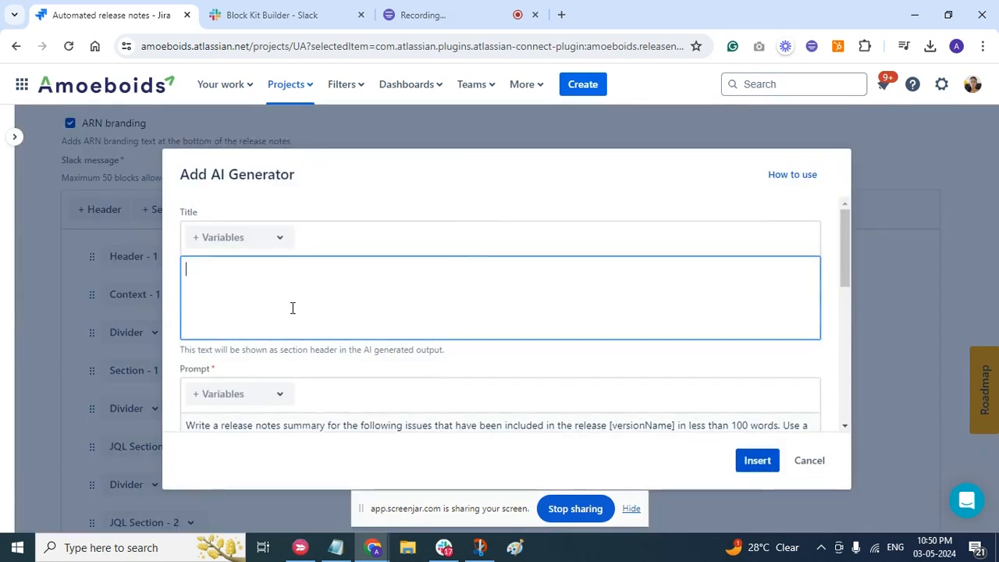
scroll(293, 308, down, 1)
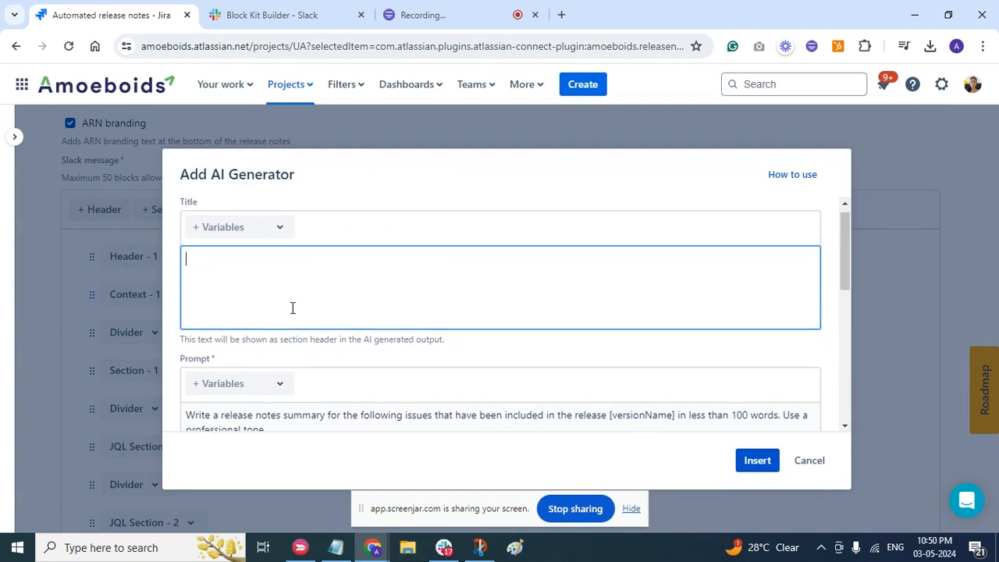
scroll(293, 307, down, 1)
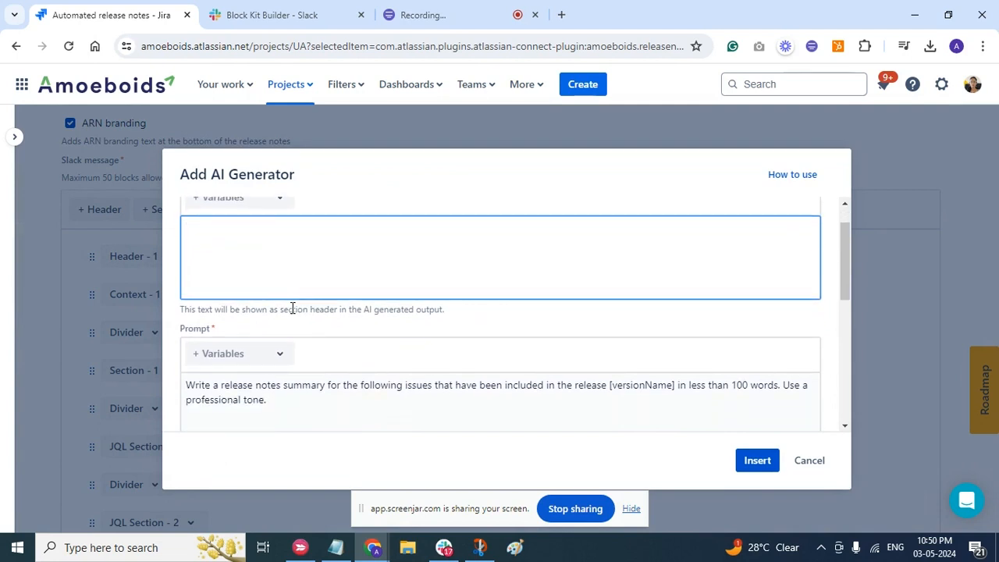
scroll(292, 308, down, 3)
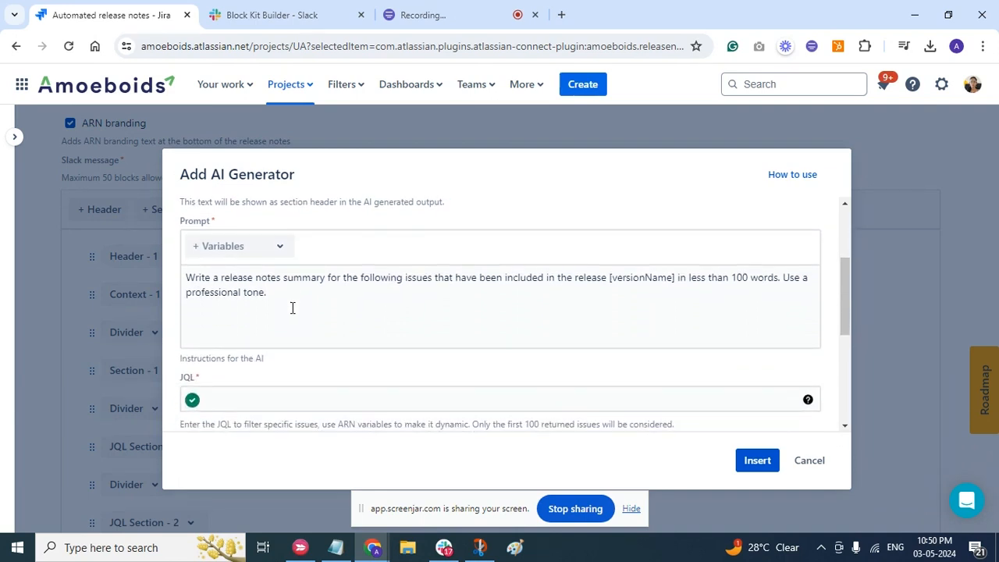
scroll(293, 307, down, 2)
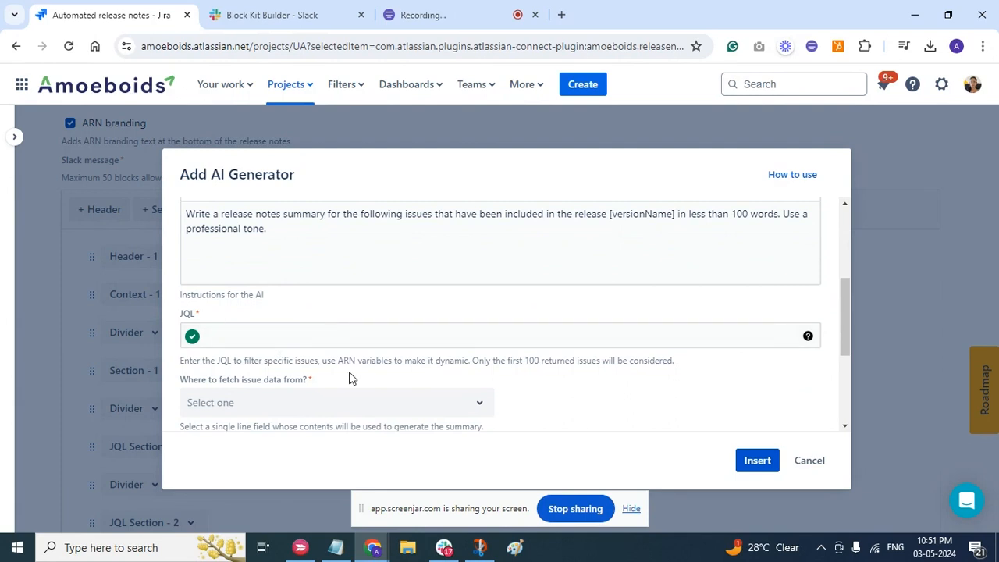
scroll(348, 371, up, 6)
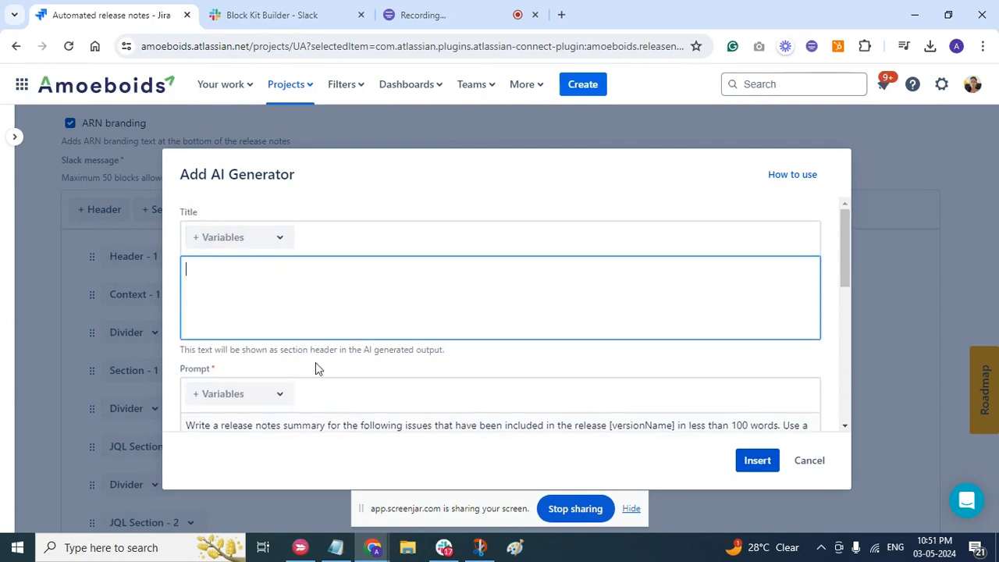
scroll(317, 367, down, 2)
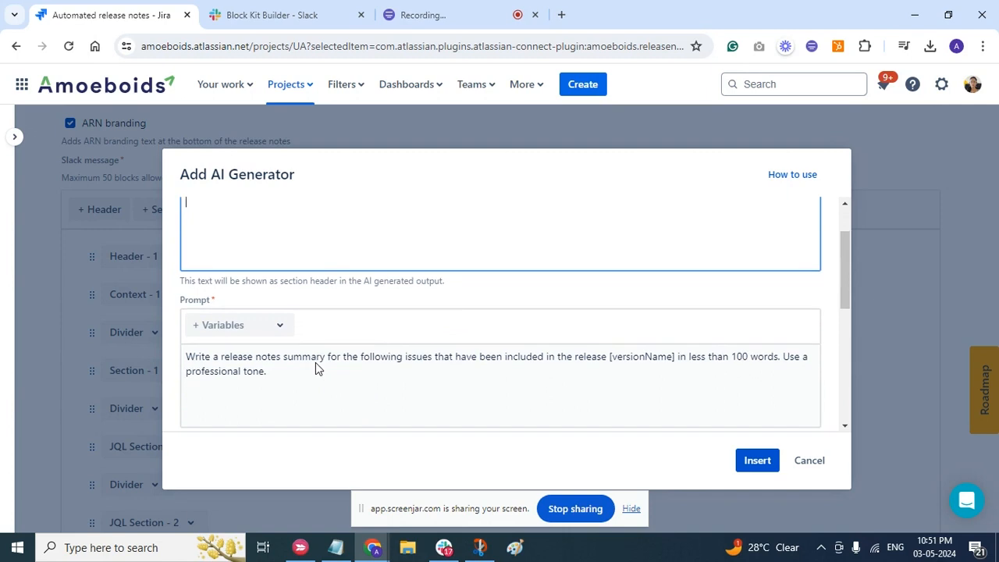
scroll(315, 362, down, 1)
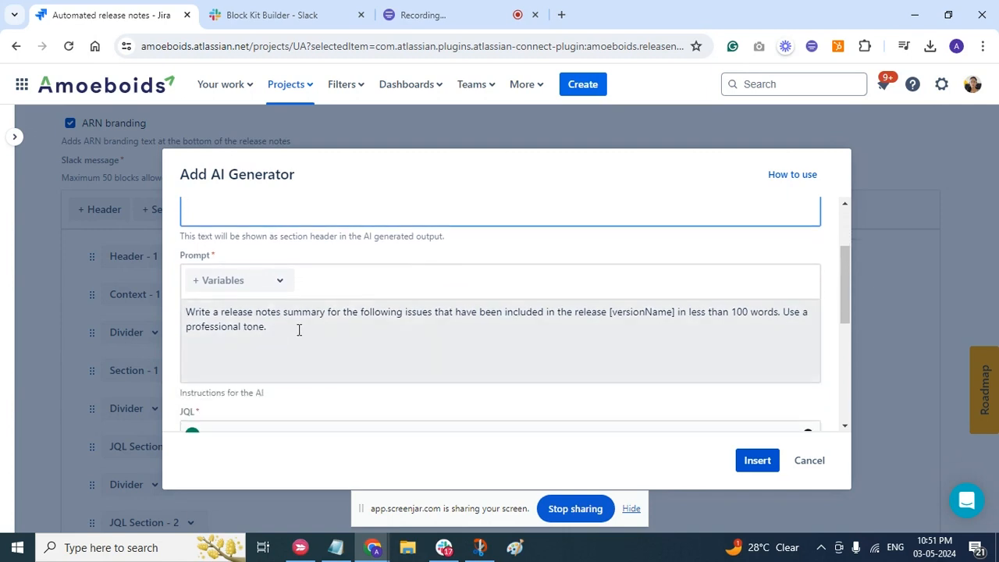
scroll(299, 329, down, 2)
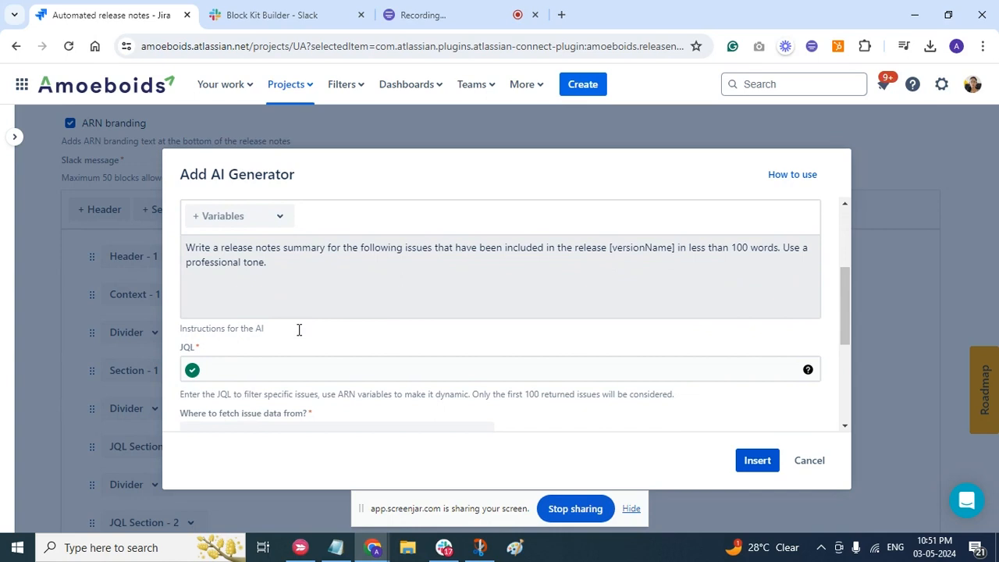
scroll(298, 330, down, 1)
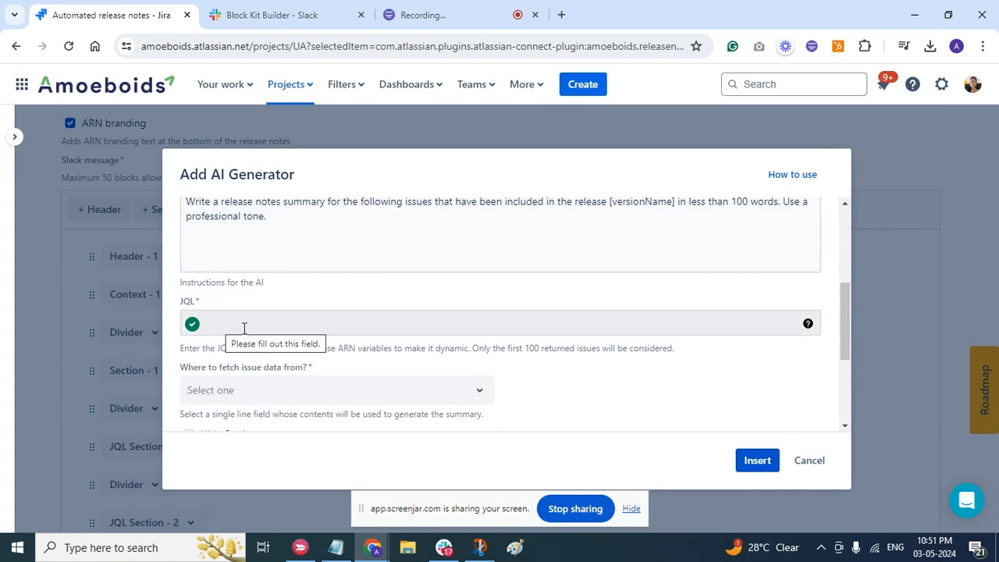
scroll(287, 325, down, 1)
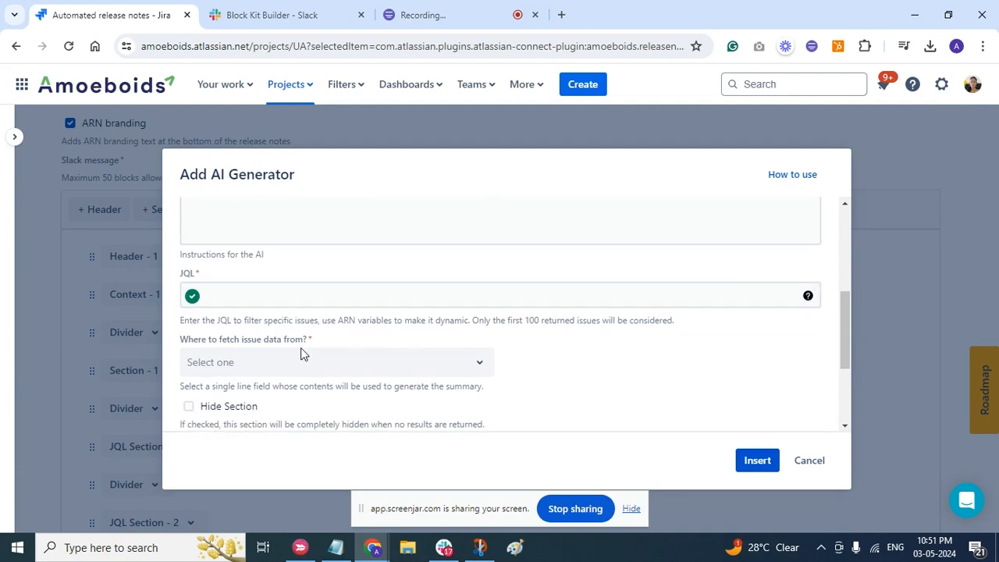
scroll(301, 352, down, 2)
Step: Title the AI Generator block "Test AI summary" and add the versionName variable to the title
click(247, 234)
scroll(246, 243, up, 5)
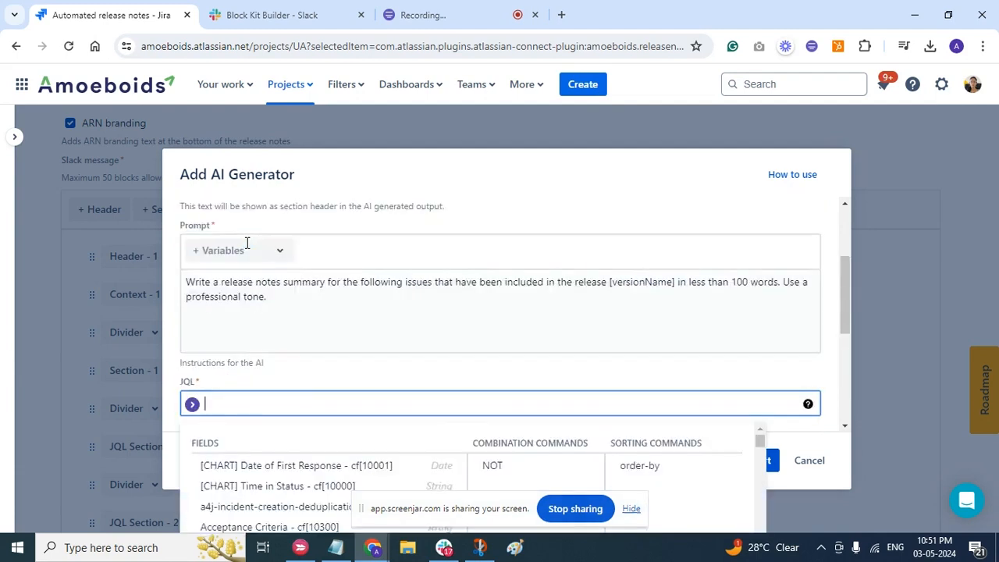
click(240, 263)
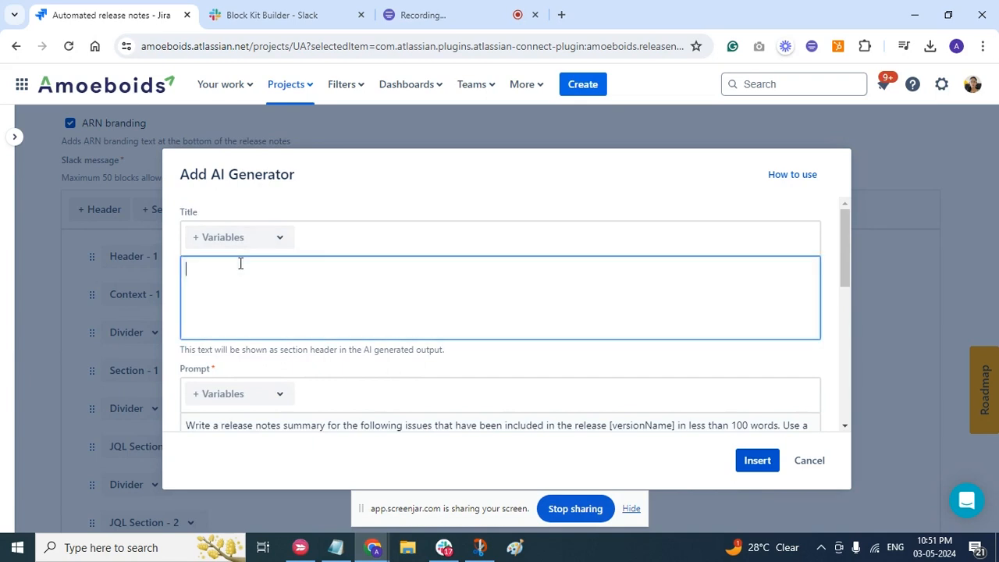
text(Test AI summaru)
key(BackSpace)
key(BackSpace)
click(260, 236)
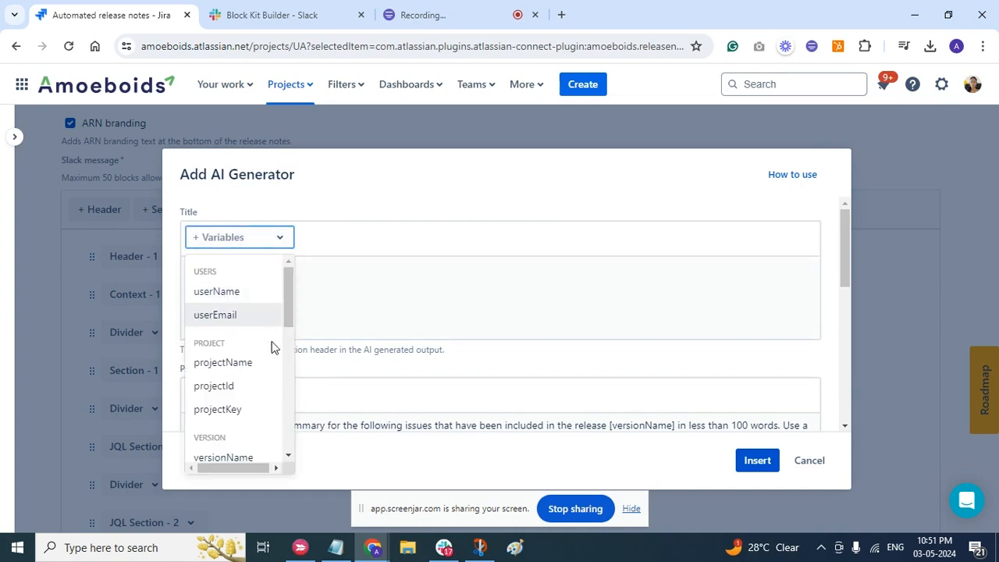
scroll(274, 367, down, 2)
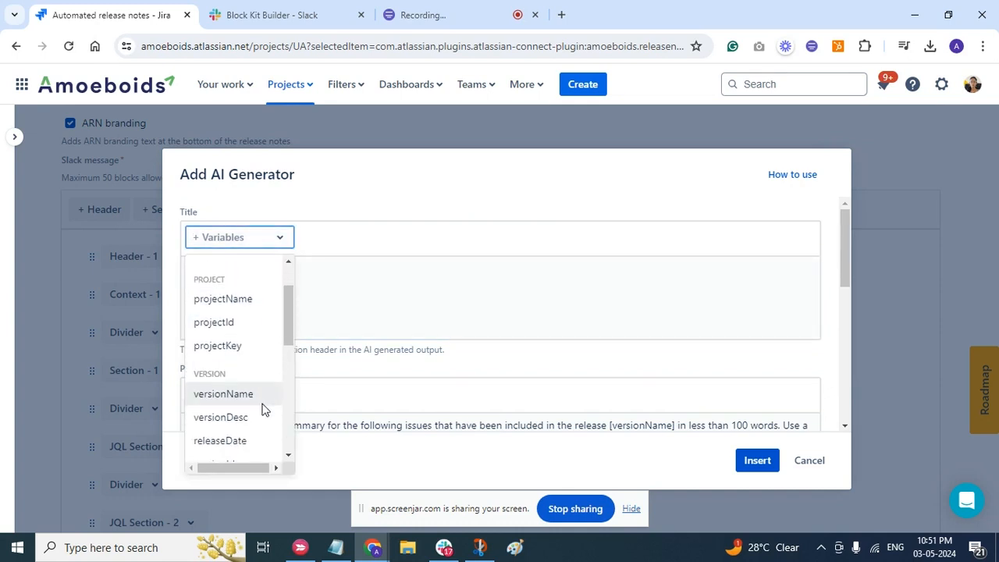
scroll(263, 409, down, 1)
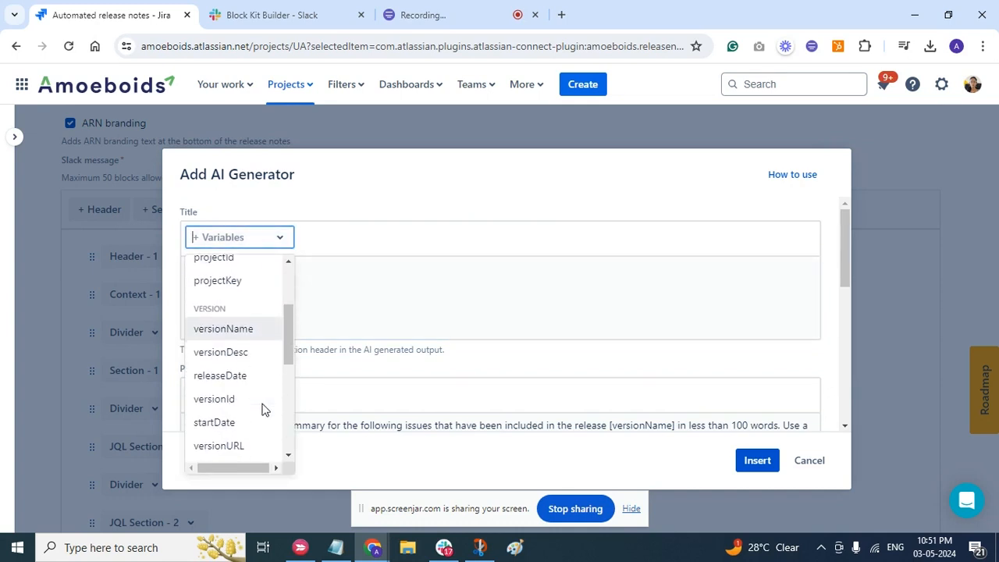
click(243, 335)
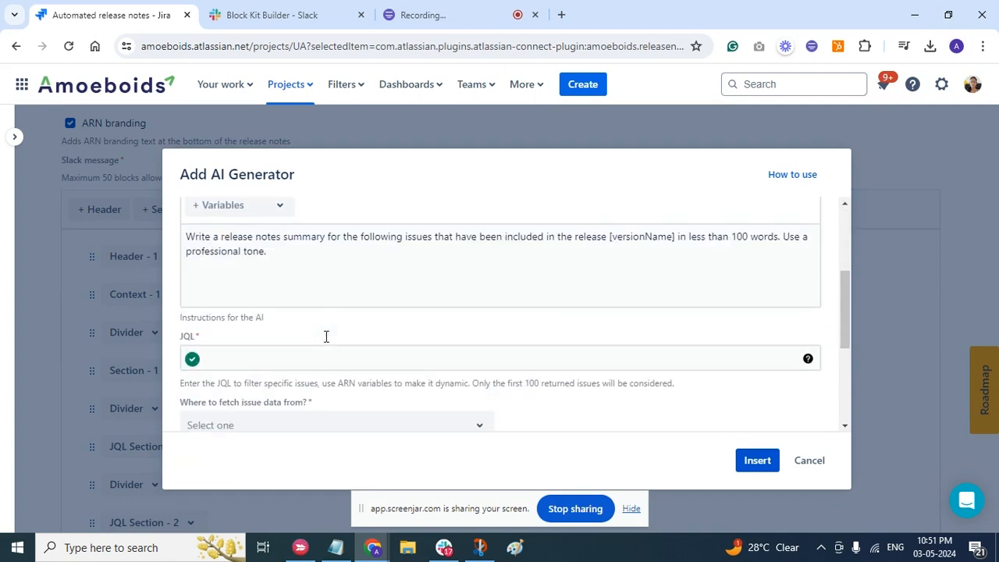
Step: Begin the AI Generator's JQL query with project = "UpRaise Apps", keeping the default prompt
right_click(326, 336)
click(265, 297)
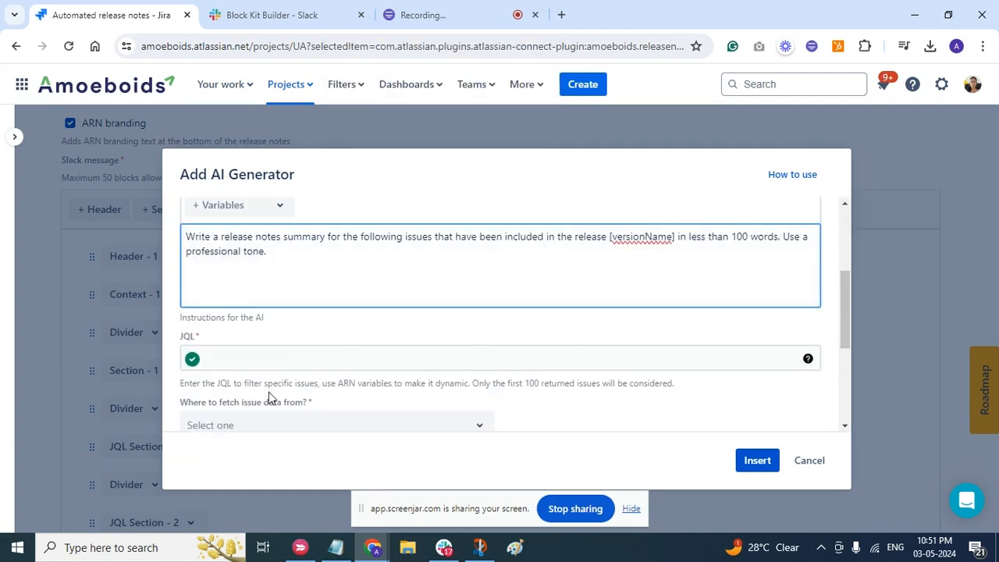
scroll(268, 398, down, 1)
click(247, 320)
text(pro)
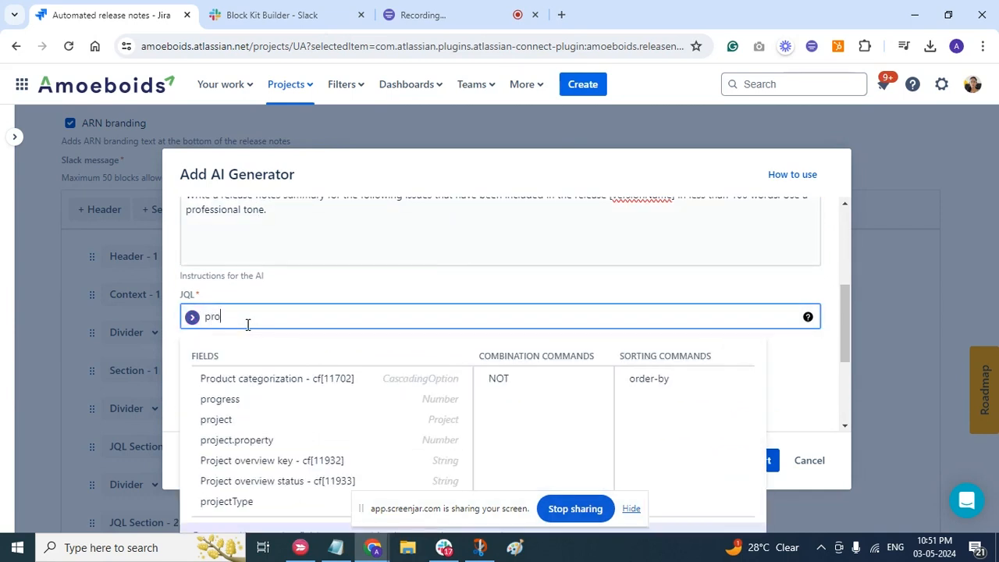
click(223, 427)
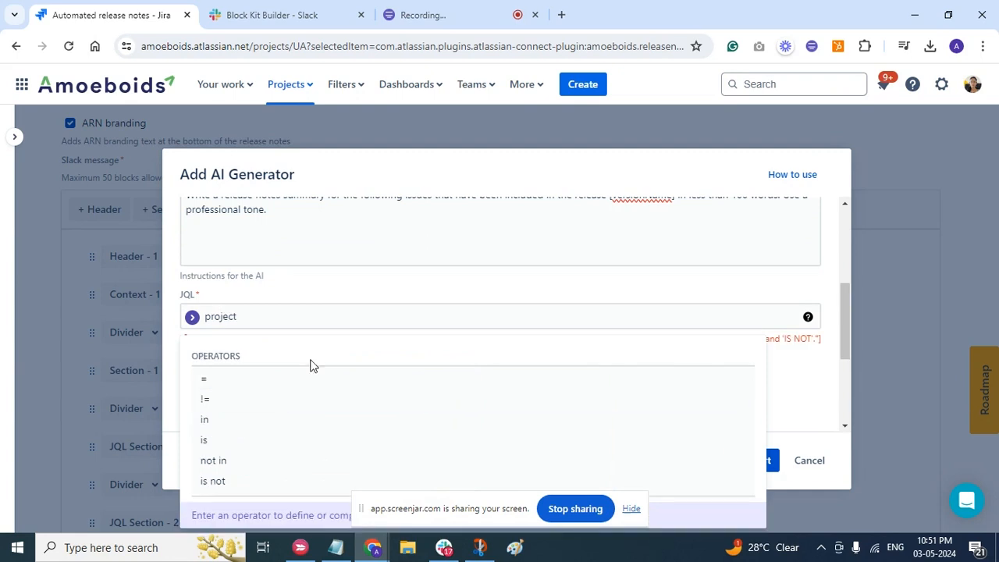
click(252, 379)
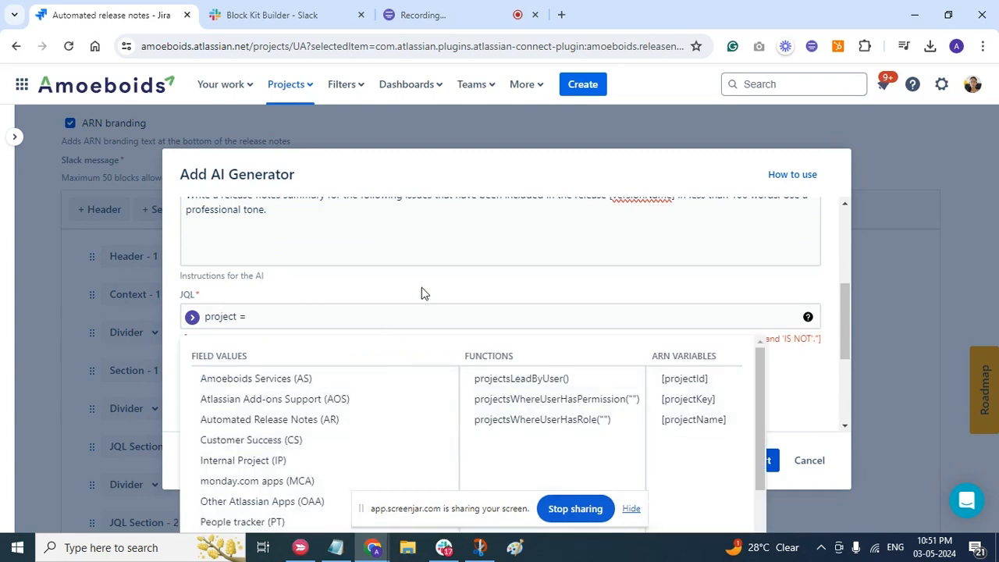
click(356, 321)
text(UA)
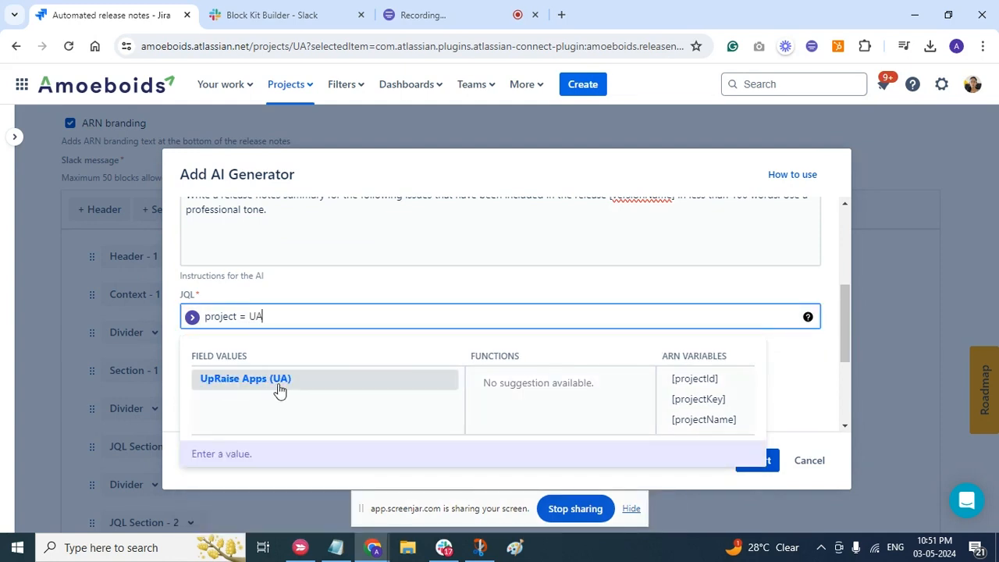
click(279, 393)
Step: Extend the JQL query with AND fixVersion = "[versionId]" and let it validate
click(350, 379)
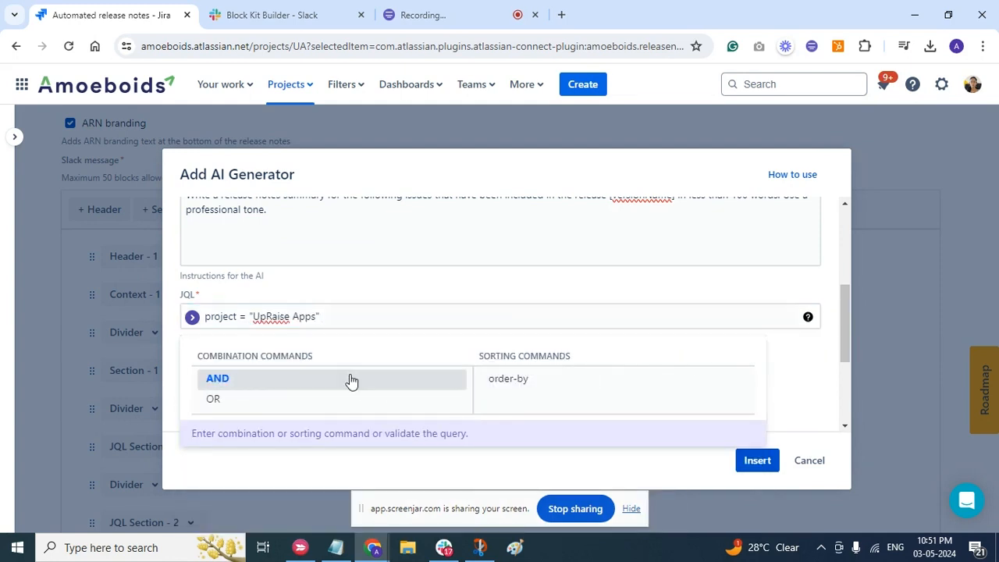
text(fix)
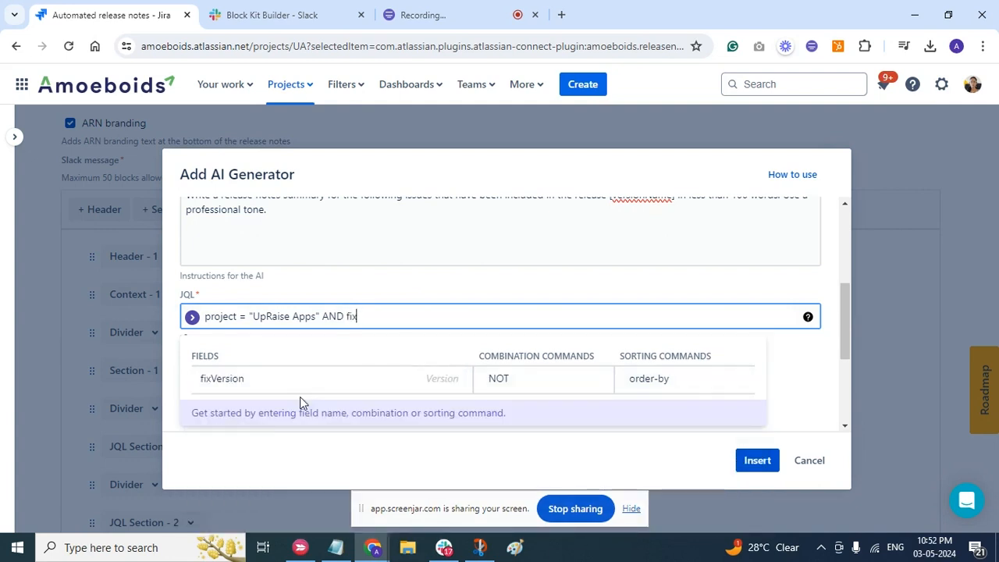
click(208, 379)
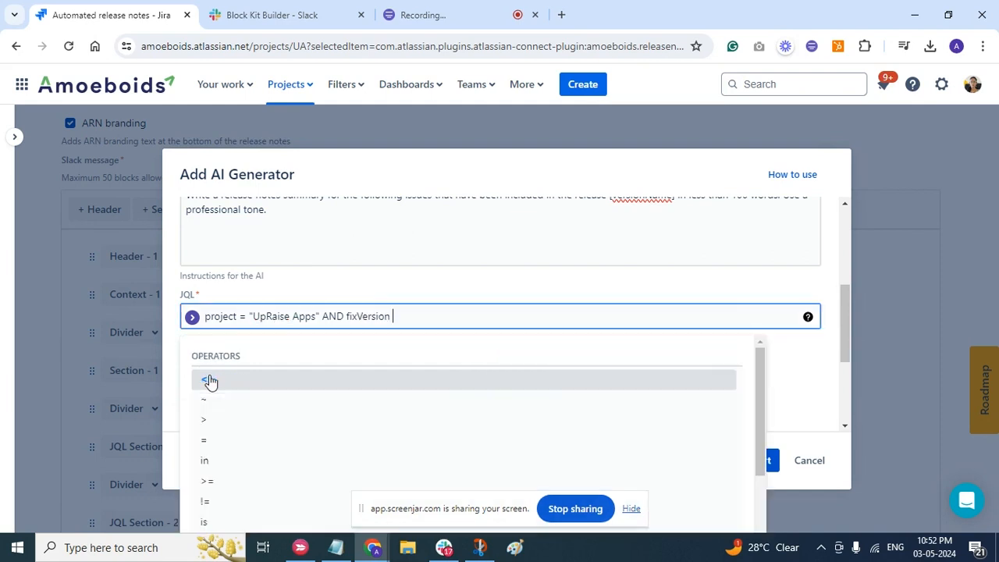
click(232, 440)
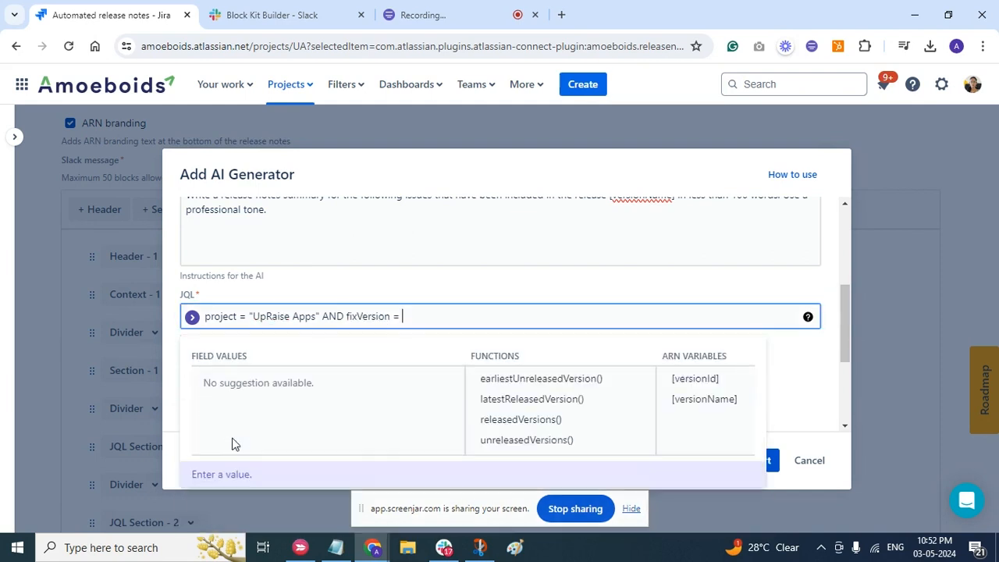
click(686, 379)
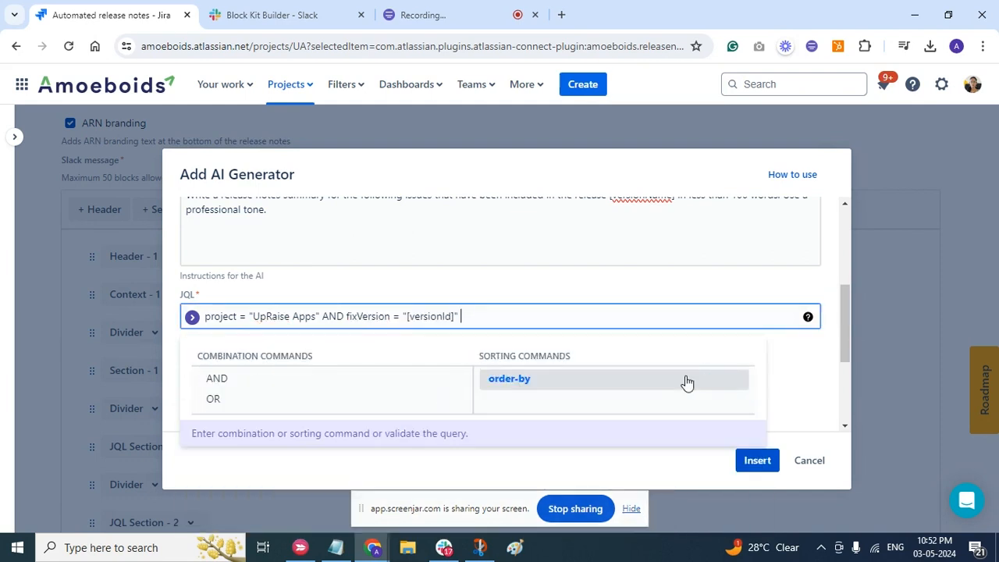
click(482, 291)
scroll(484, 289, down, 1)
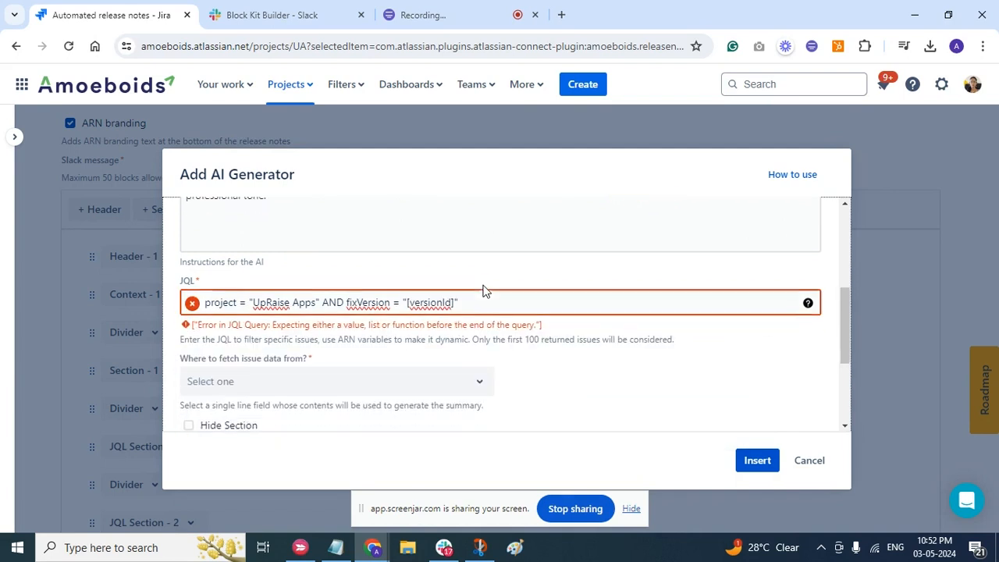
scroll(421, 355, down, 1)
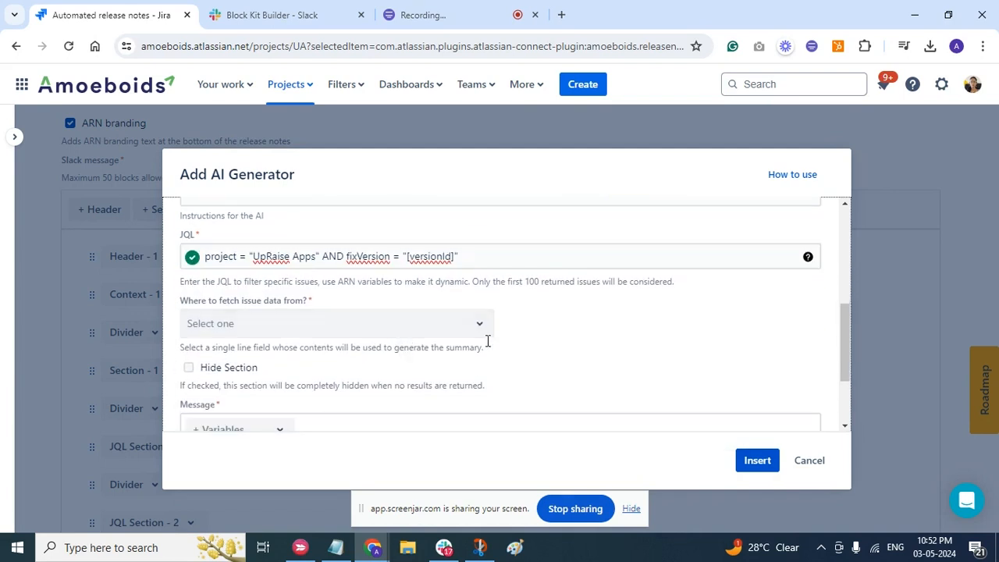
Step: Fetch the issue data from a Jira issue field and select Summary as that field
click(307, 328)
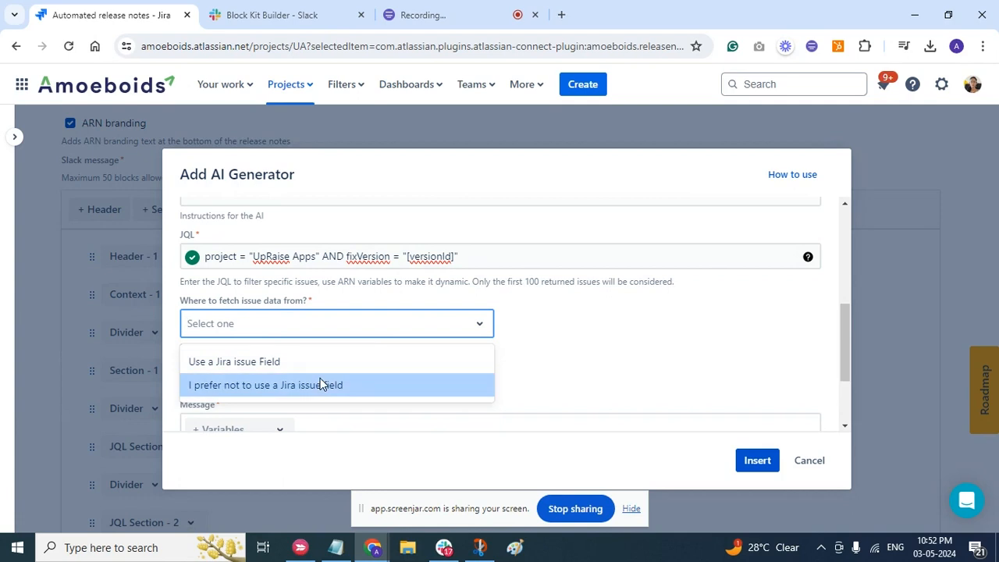
click(286, 364)
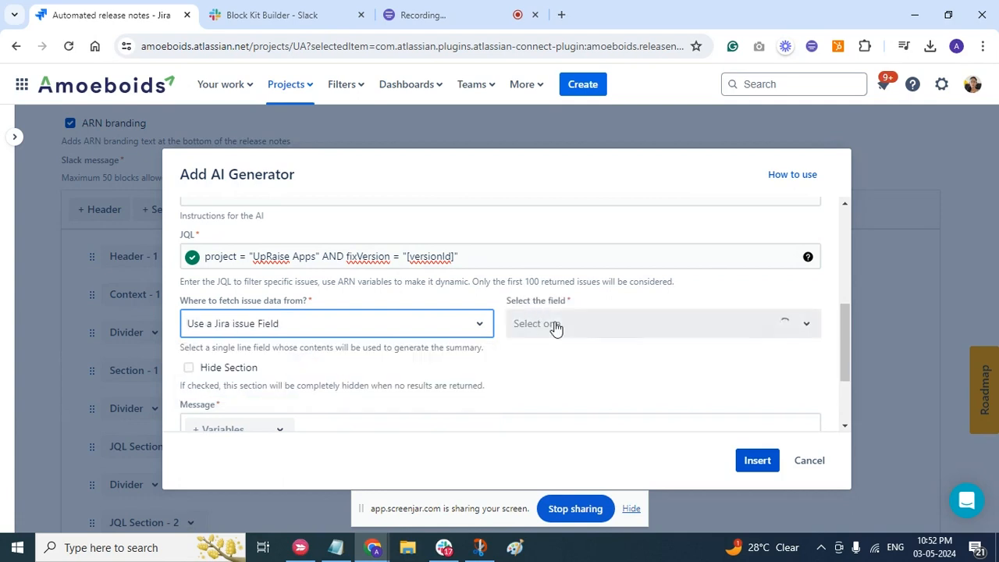
click(554, 325)
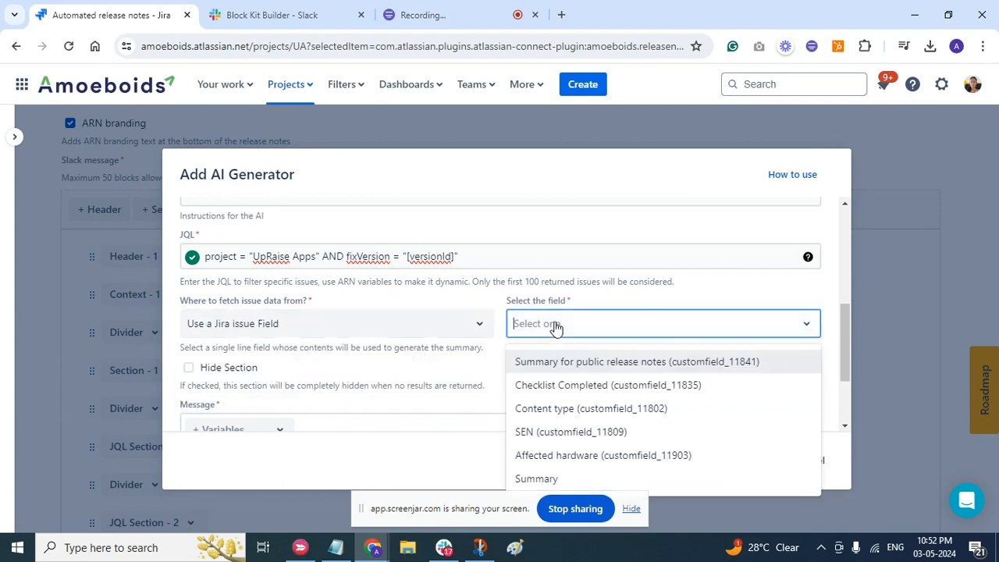
click(547, 481)
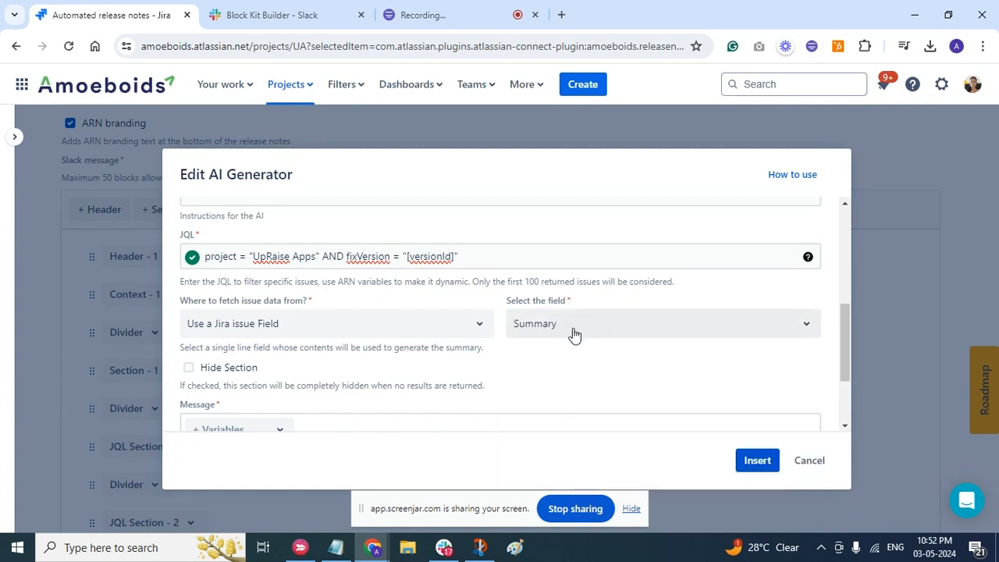
Step: Try fetching the issue data with "I prefer not to use a Jira issue field" and Brief summary as the field
click(573, 334)
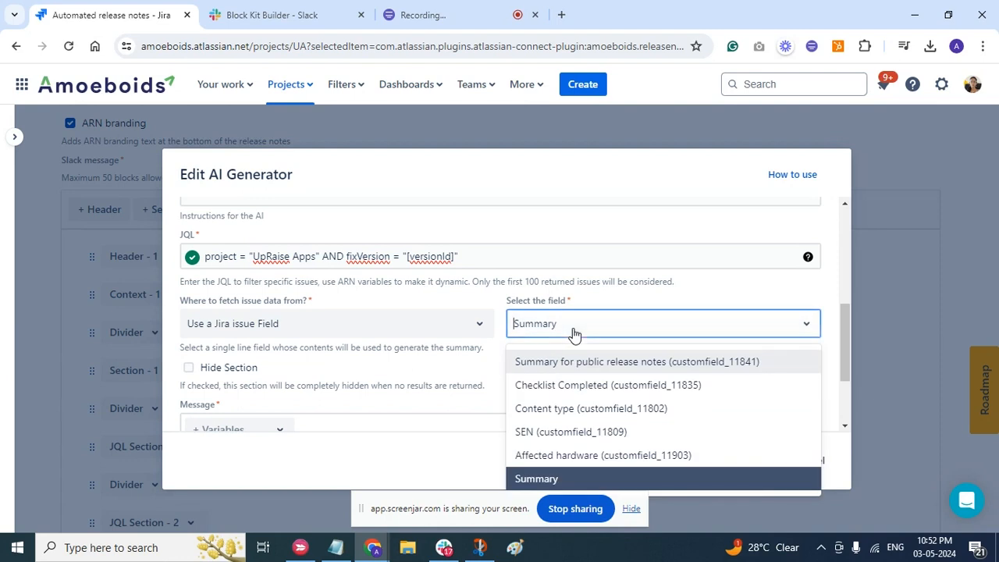
click(425, 310)
click(322, 326)
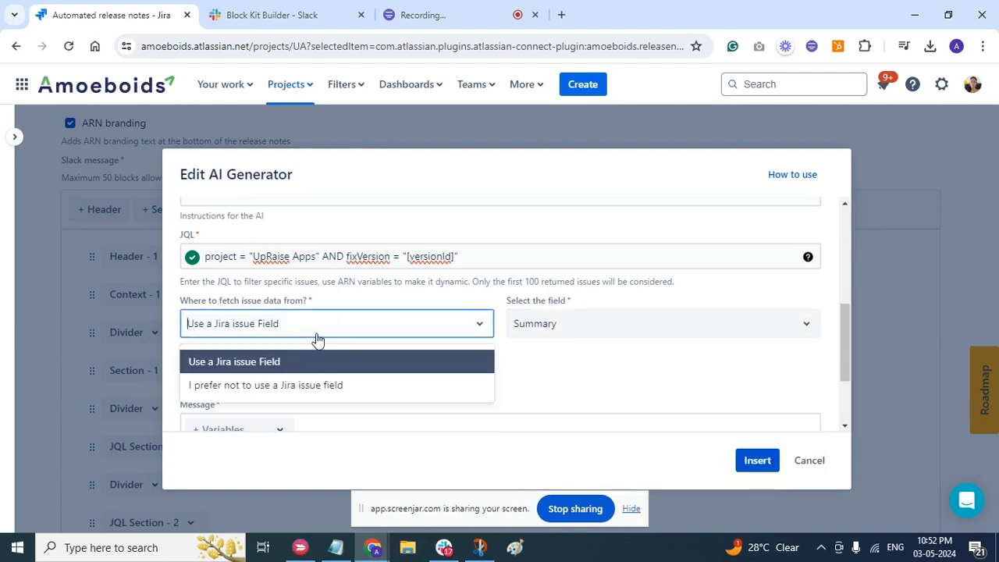
click(264, 385)
click(552, 324)
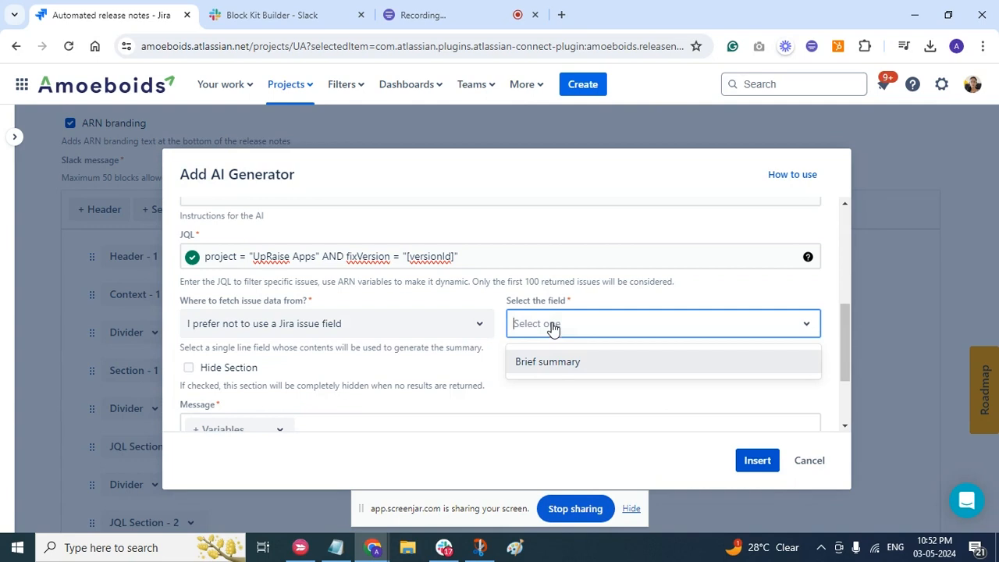
click(548, 363)
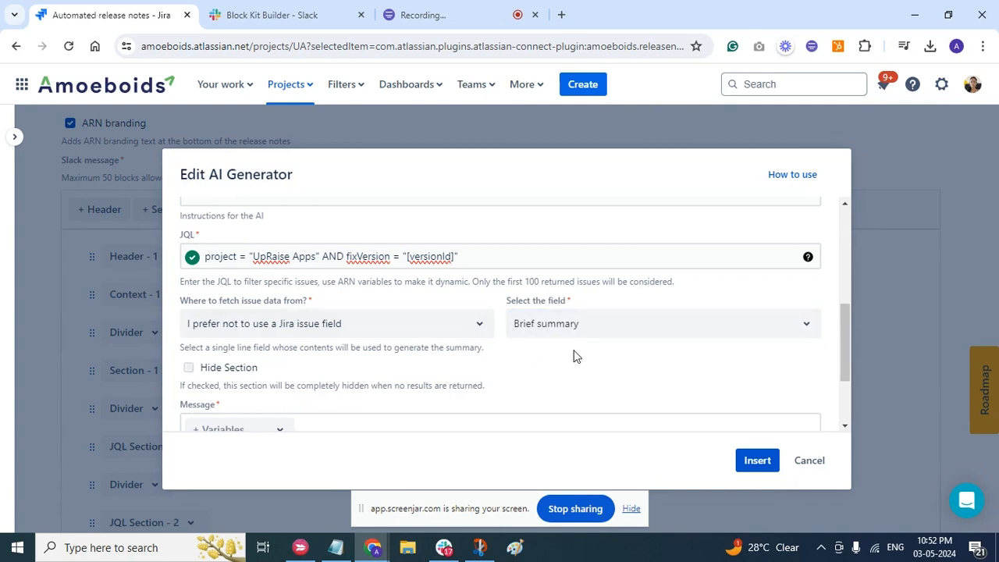
Step: Set the issue data source back to "Use a Jira issue Field" with Summary as the field
click(398, 335)
click(357, 363)
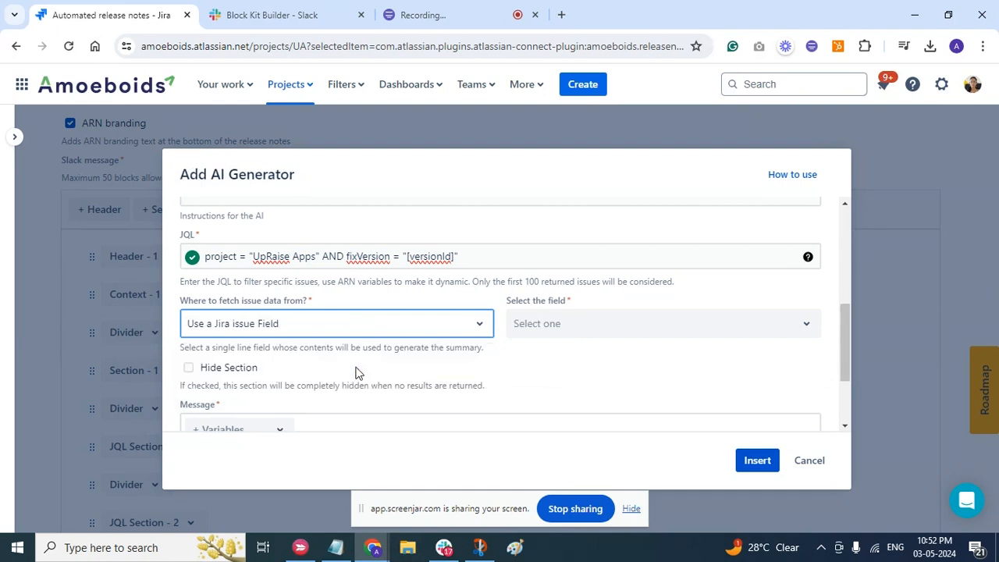
click(551, 334)
click(532, 478)
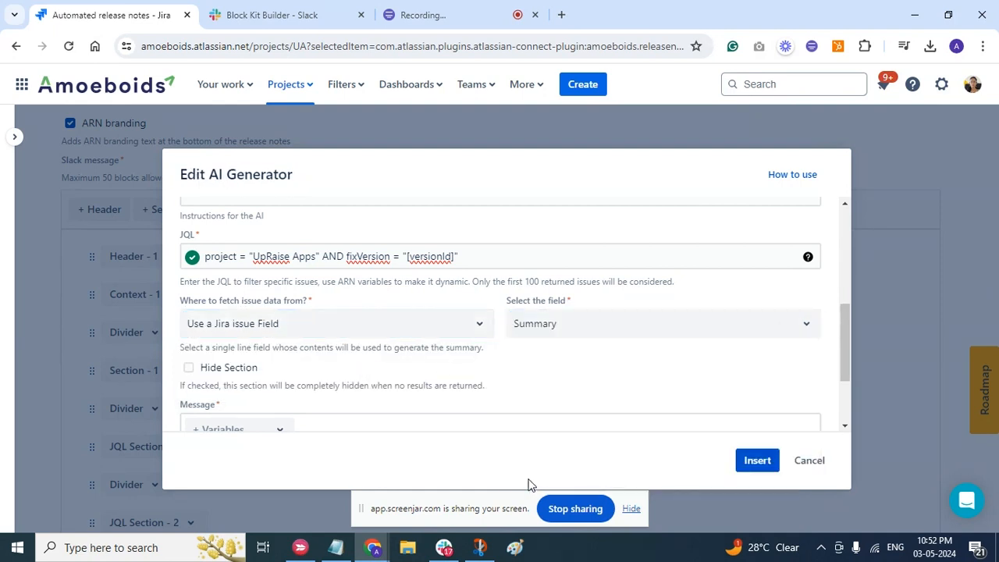
Step: Enter "No issues in this section" as the message for empty JQL results and insert the AI Generator block
scroll(470, 419, down, 1)
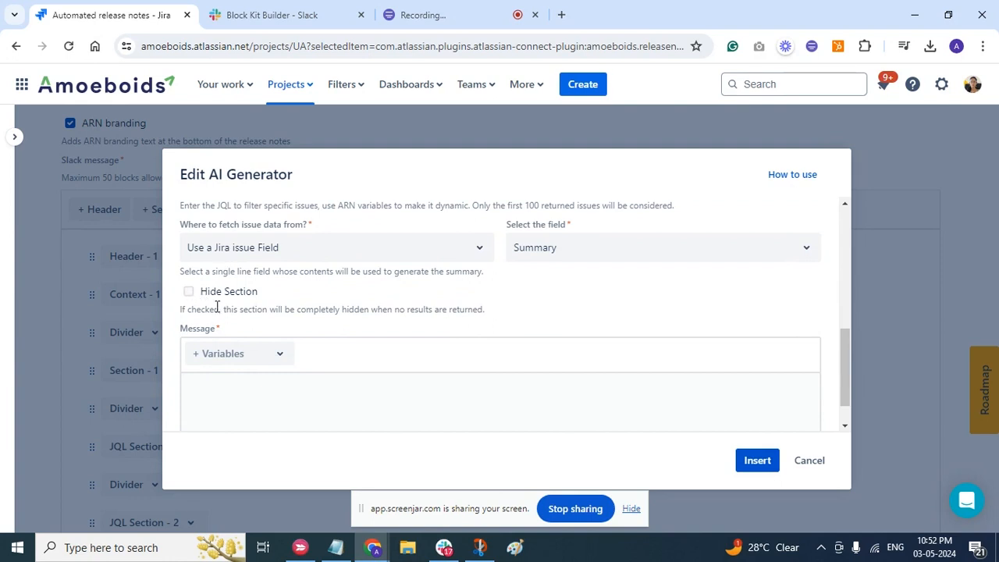
scroll(217, 307, down, 1)
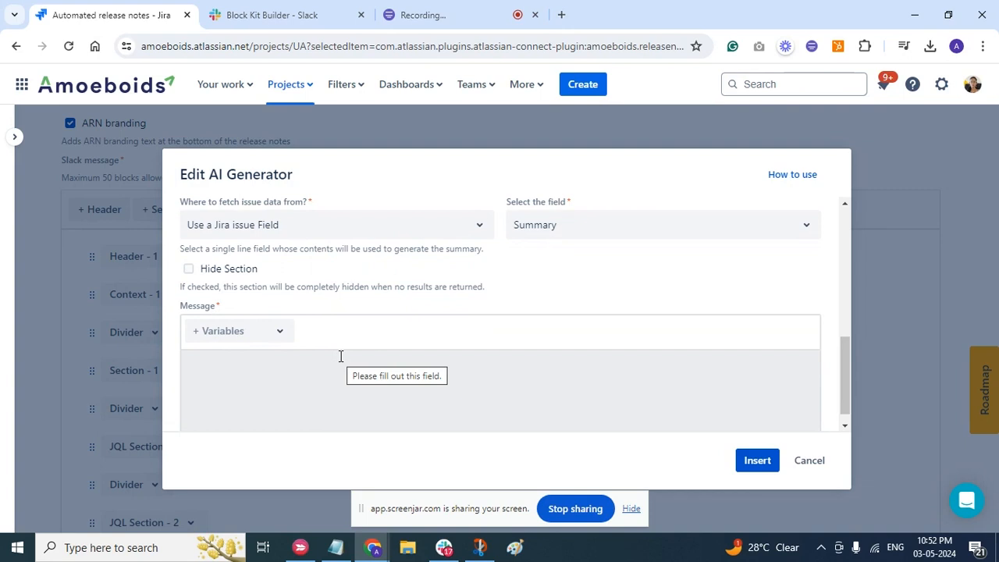
scroll(657, 271, up, 3)
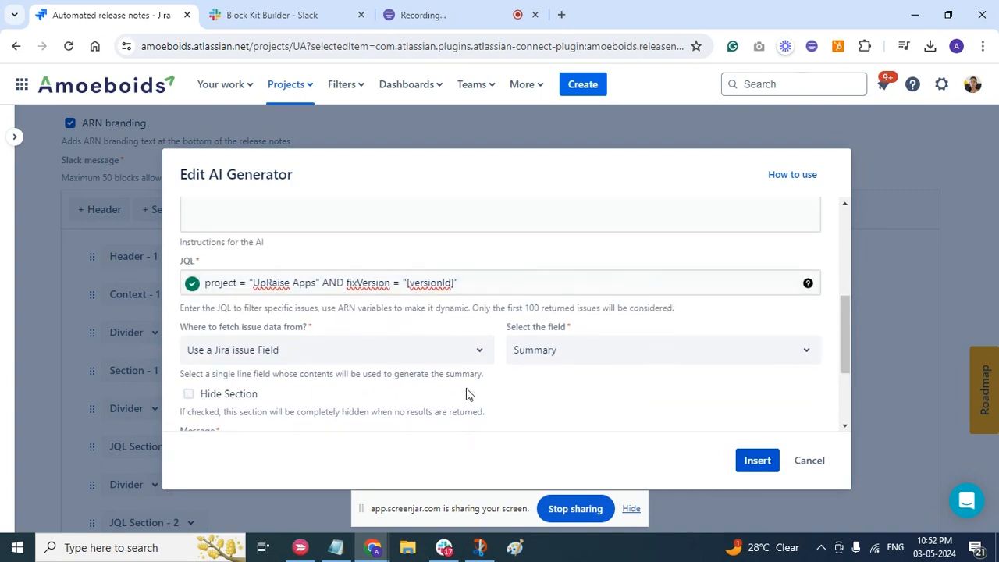
scroll(463, 370, down, 4)
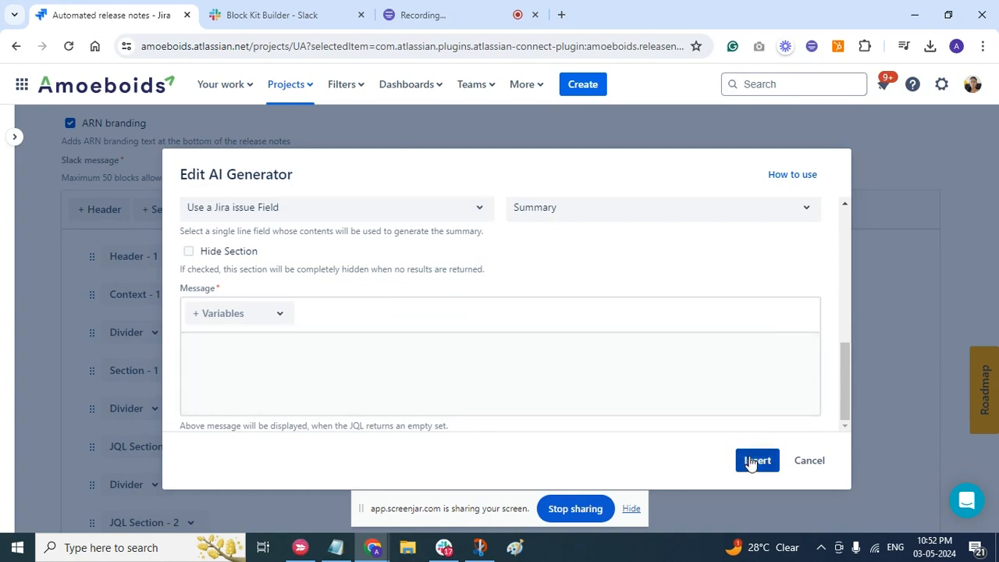
click(751, 461)
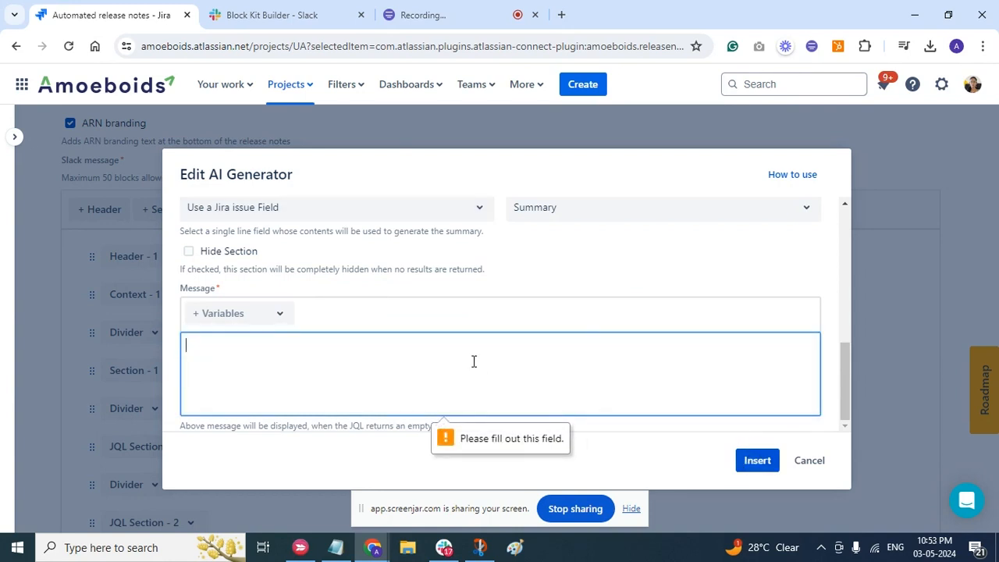
text(Test mess)
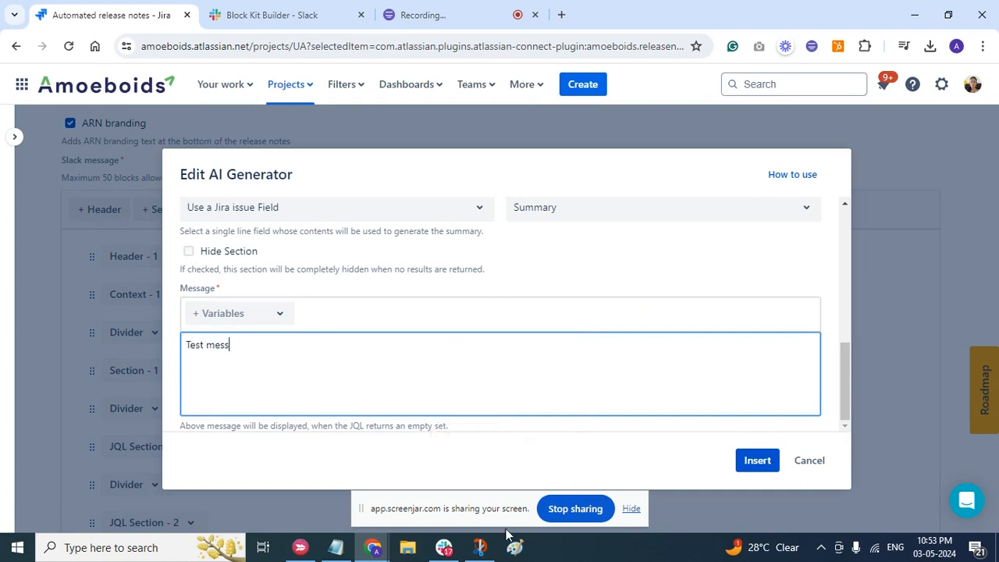
key(ctrl+a)
text(No)
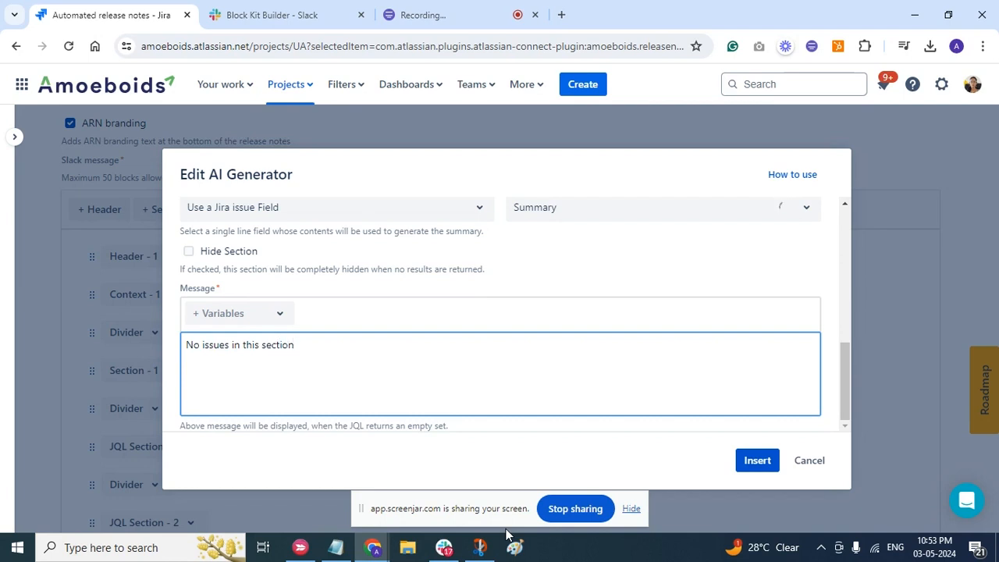
click(769, 468)
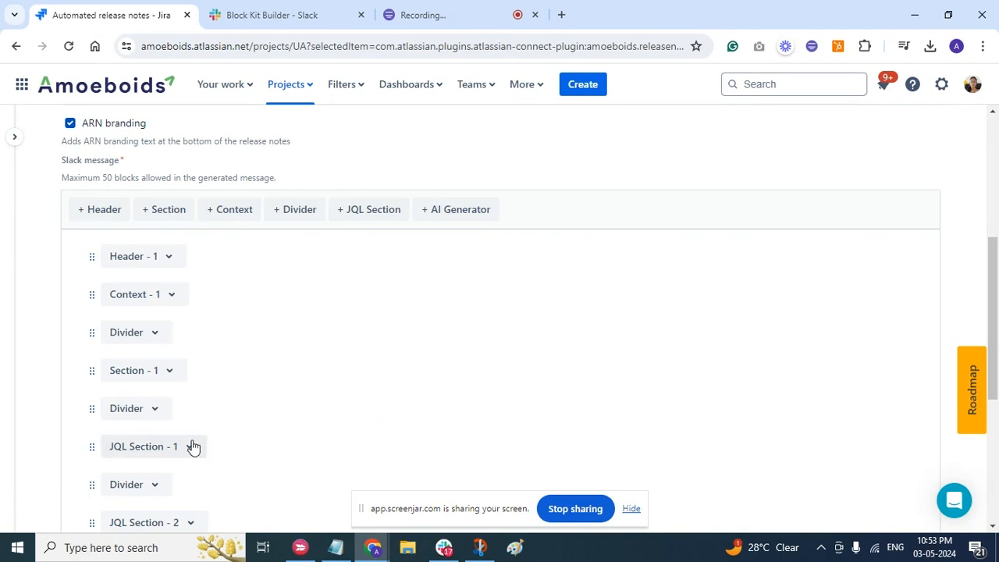
Step: Move the AI Generator - 1 block above Header - 1 in the Slack message and save the template
scroll(192, 446, down, 3)
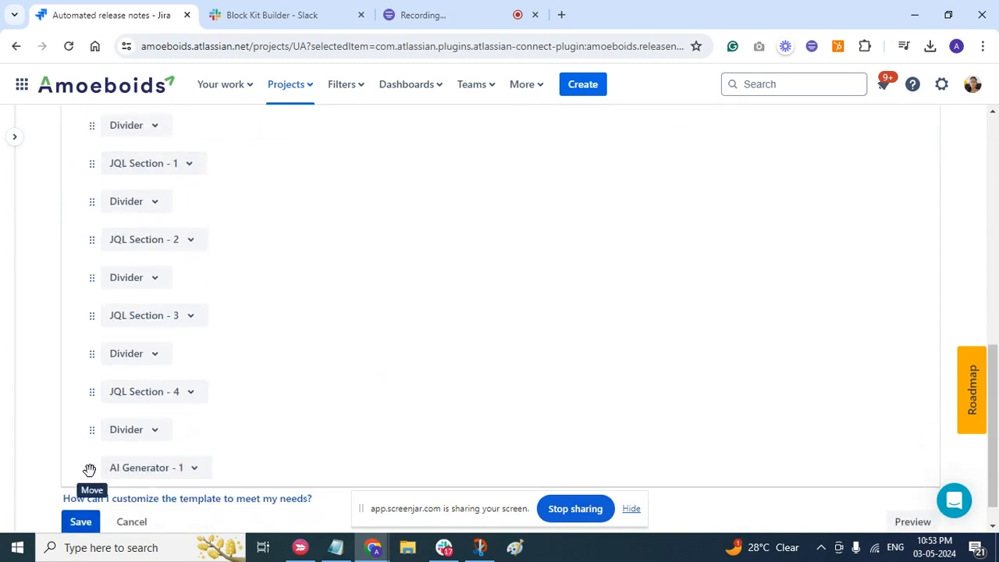
drag(90, 469, 85, 327)
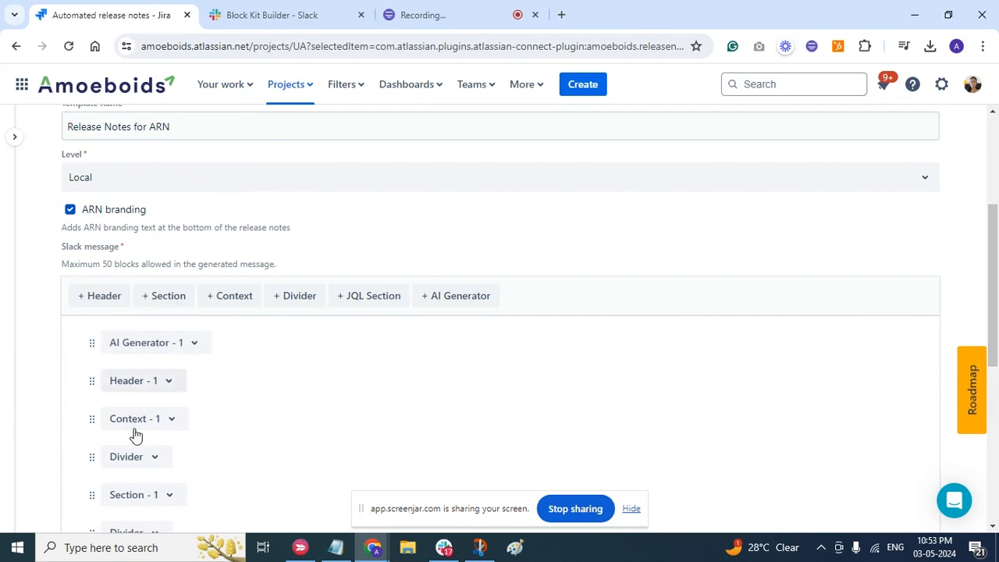
scroll(141, 452, down, 4)
click(154, 435)
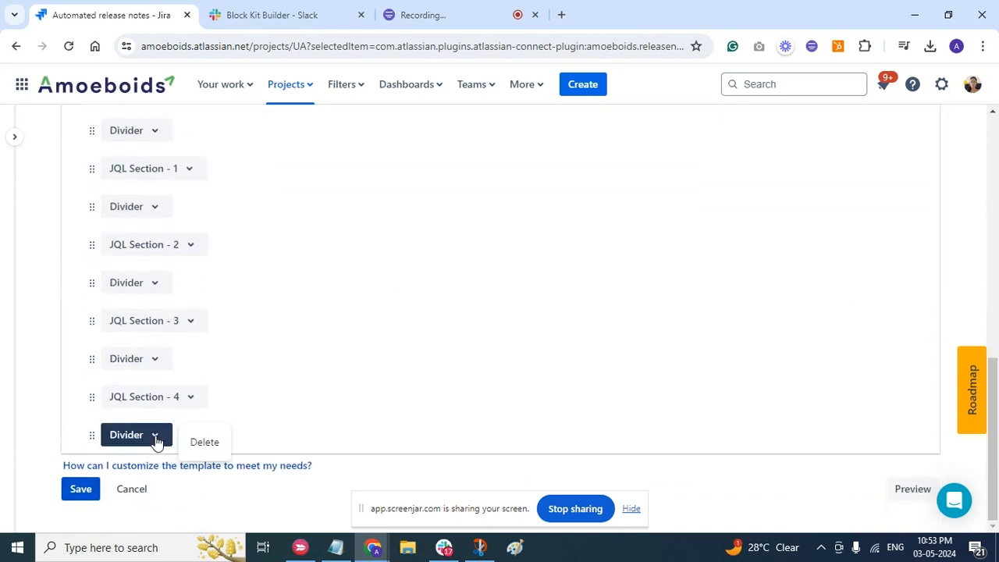
click(336, 365)
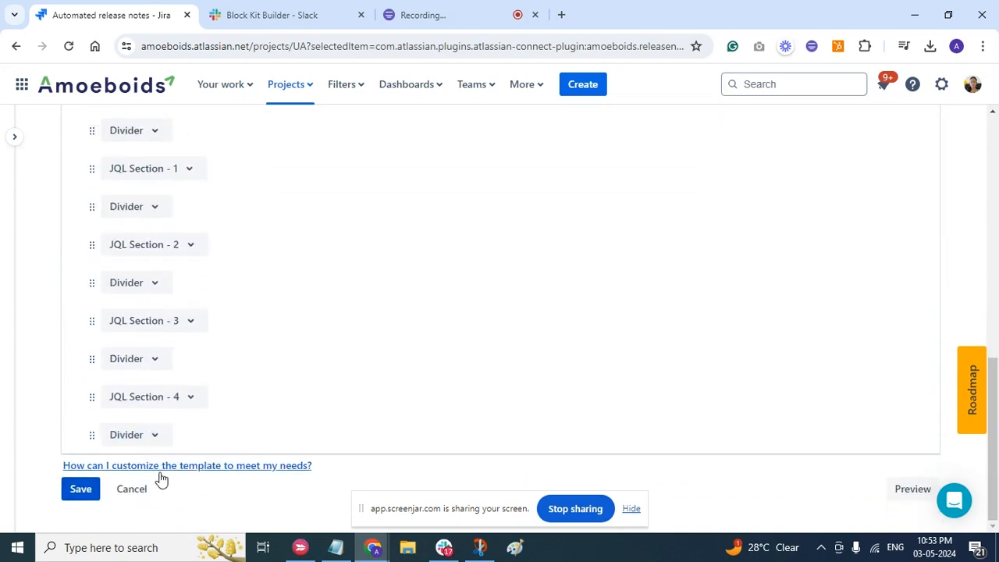
click(93, 494)
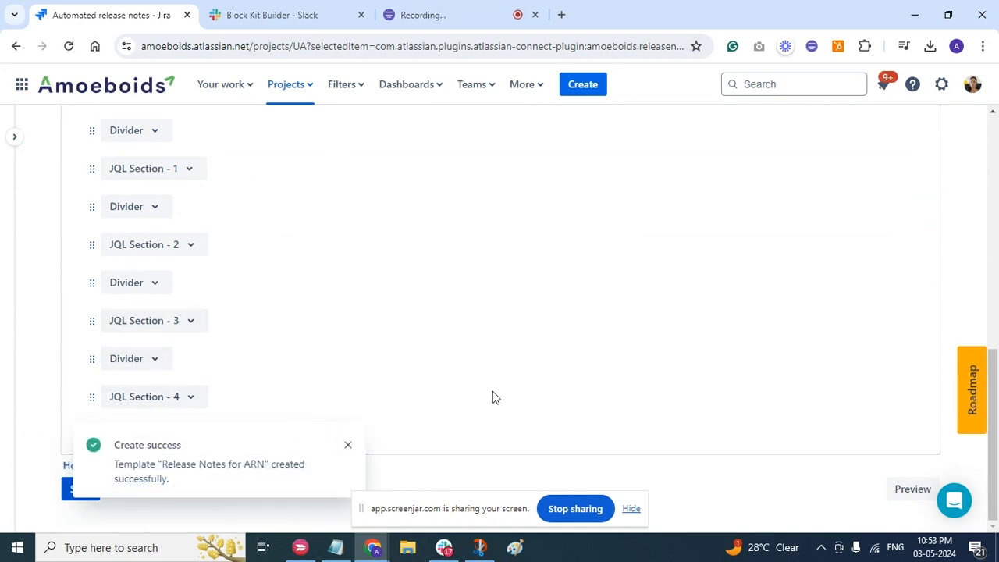
Step: Generate a preview of the template for version 03rdMay2024-People-Cloud and copy the resulting Slack message JSON
click(909, 489)
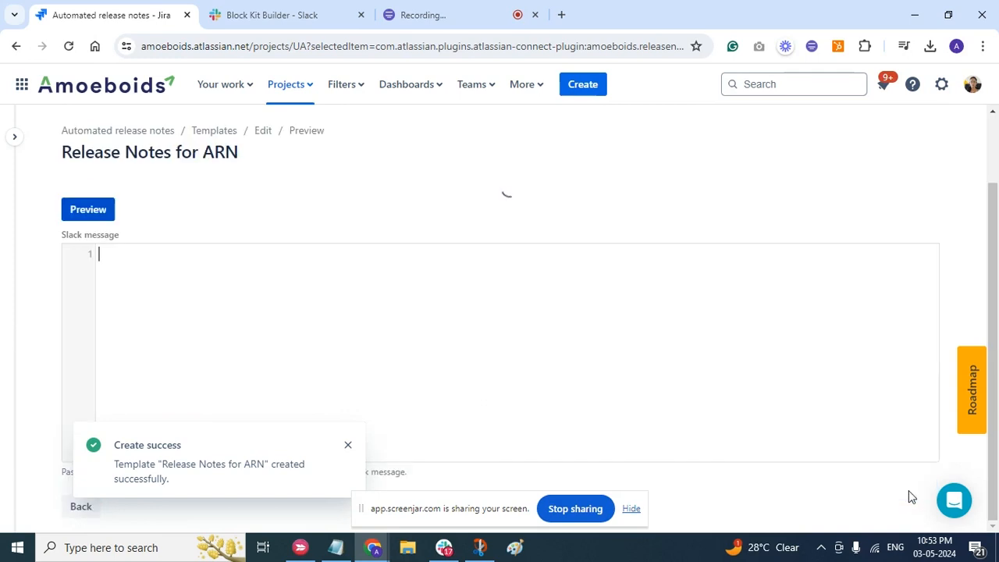
click(147, 186)
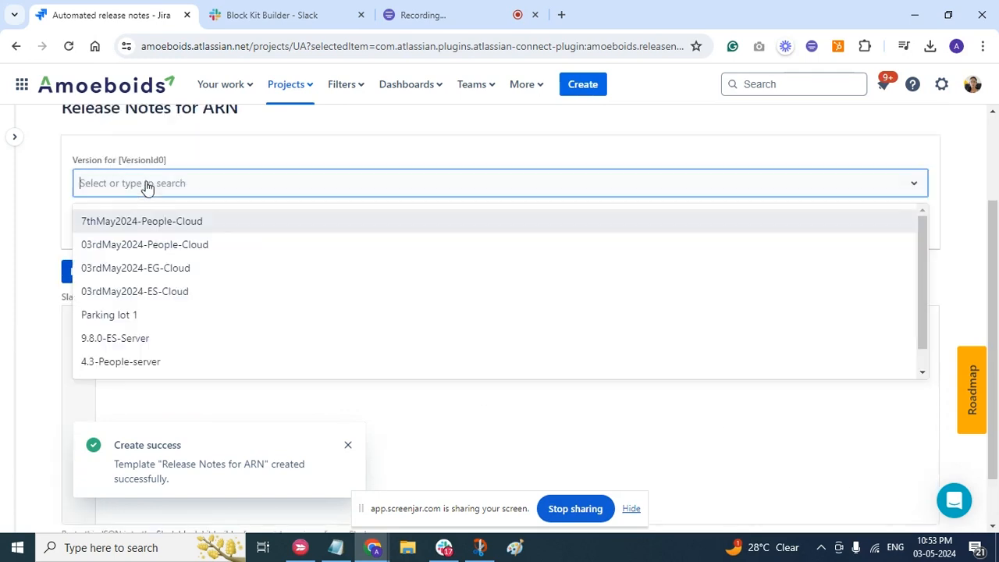
click(141, 249)
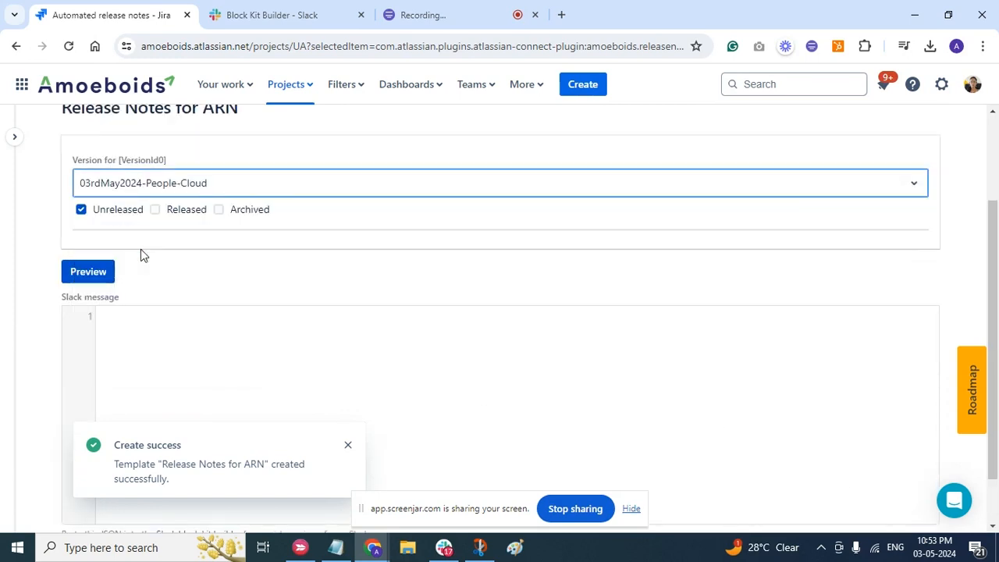
click(87, 280)
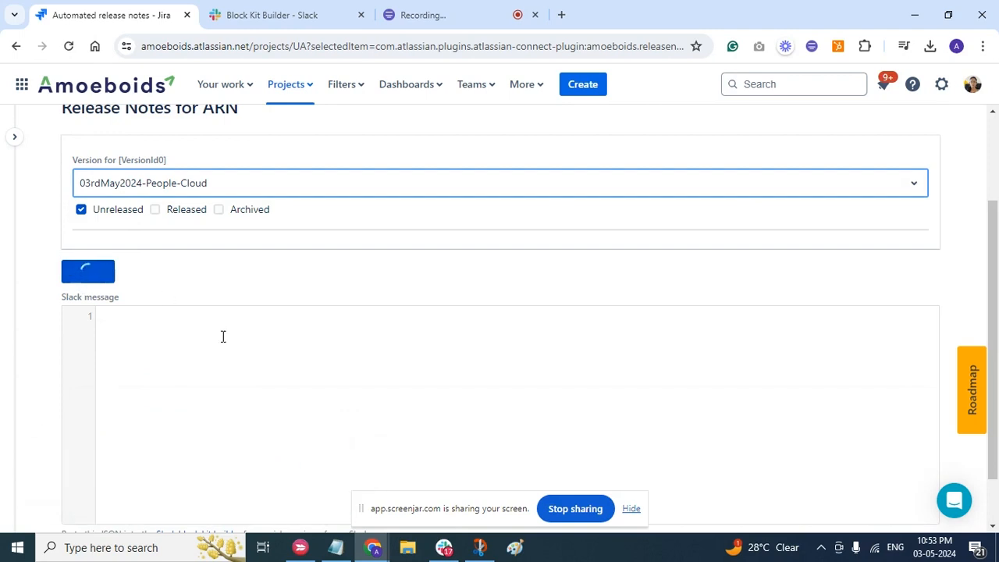
scroll(223, 337, down, 1)
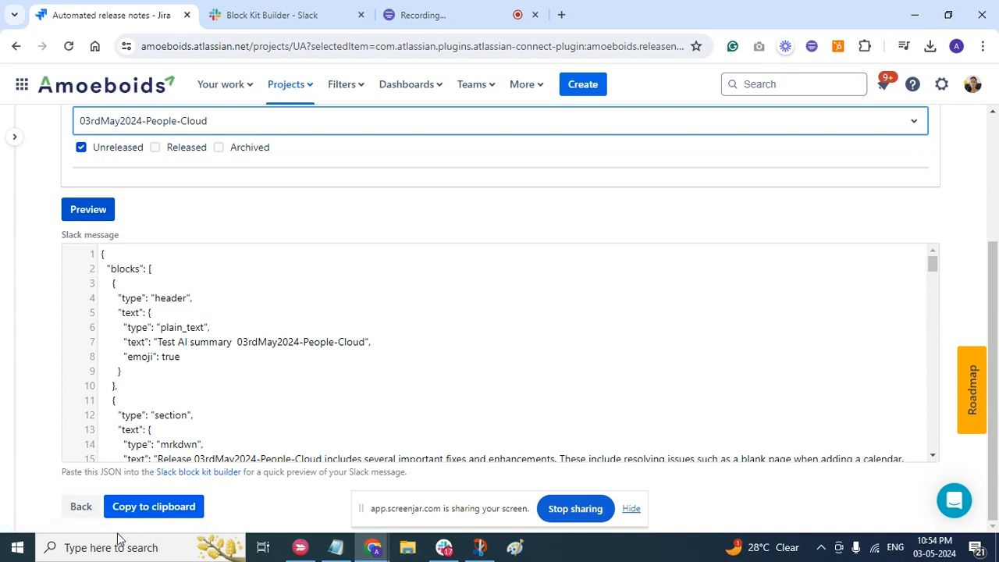
click(184, 506)
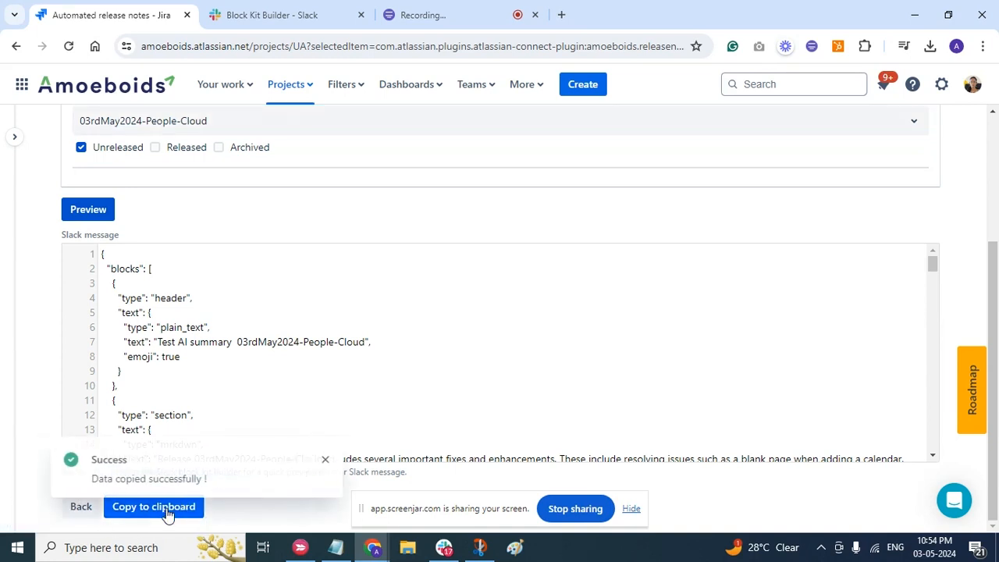
Step: Switch to Slack's Block Kit Builder and replace the entire existing payload with the copied JSON
click(261, 17)
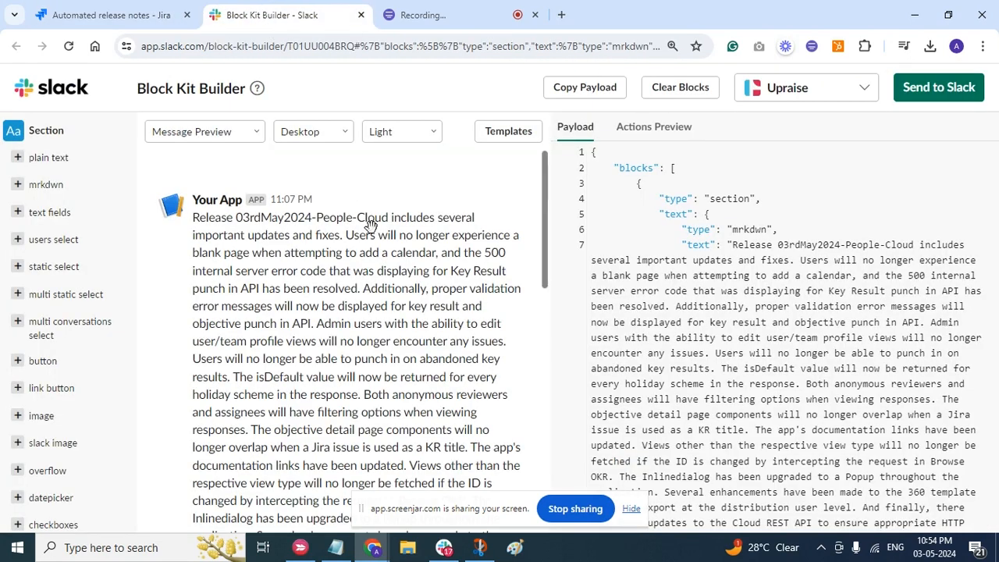
click(726, 213)
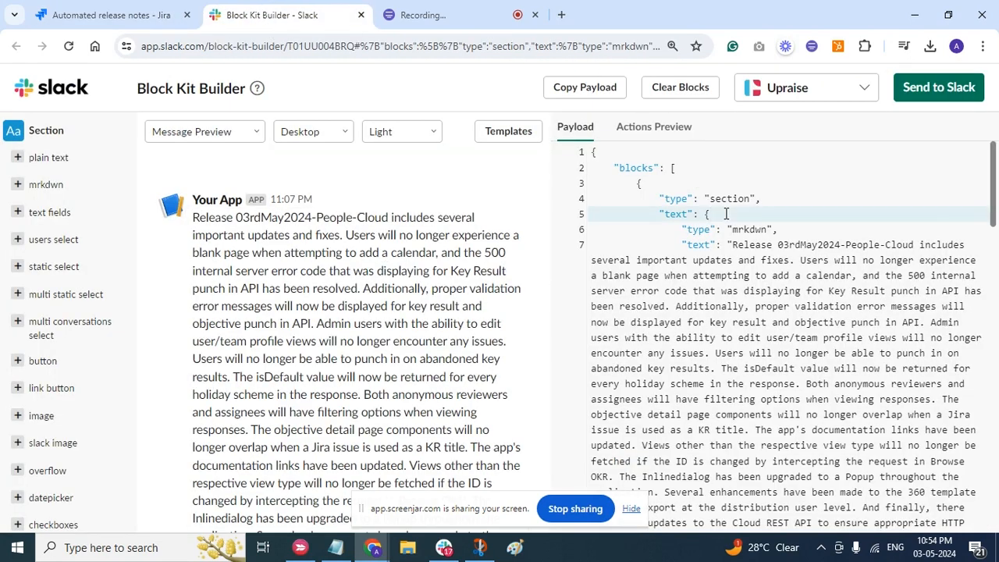
key(ctrl+a)
key(BackSpace)
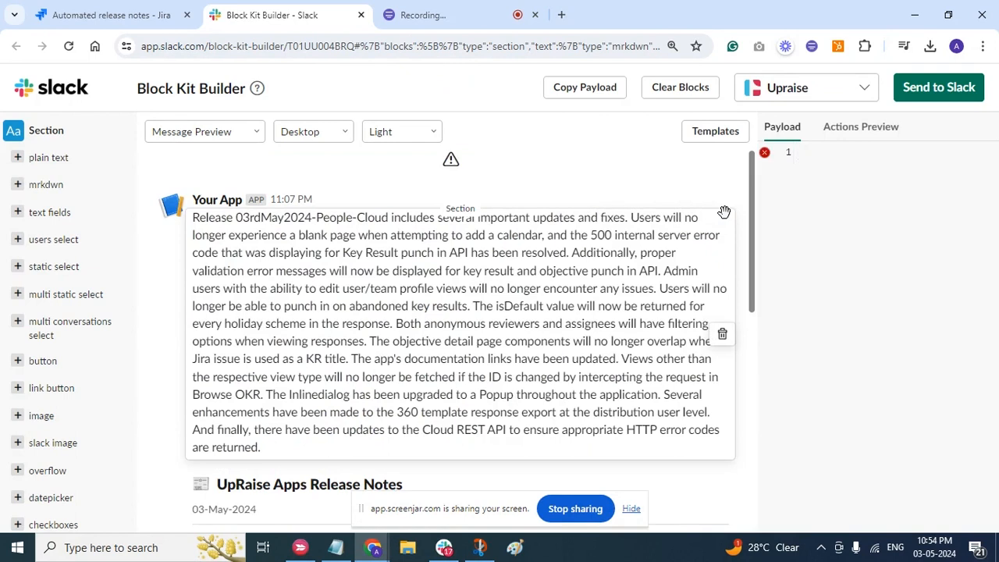
key(ctrl+v)
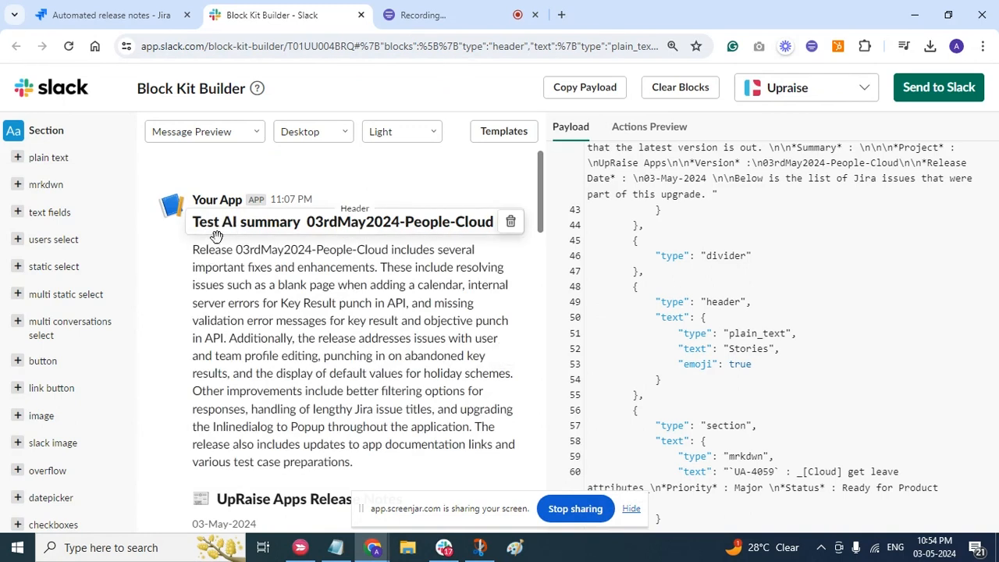
Step: Examine the rendered Slack message, from the AI summary and release details through the Stories and Tasks lists
scroll(300, 360, down, 1)
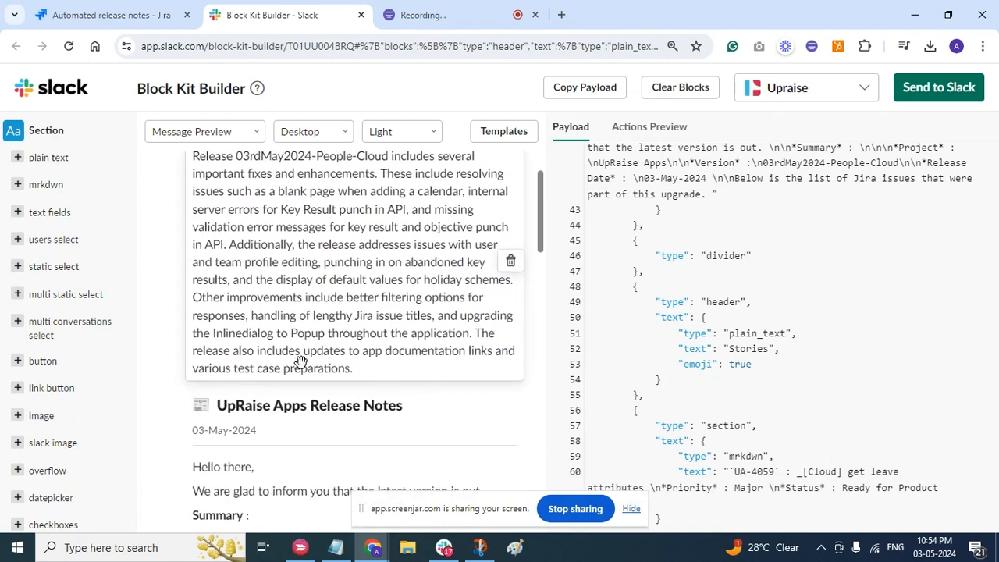
scroll(253, 314, up, 1)
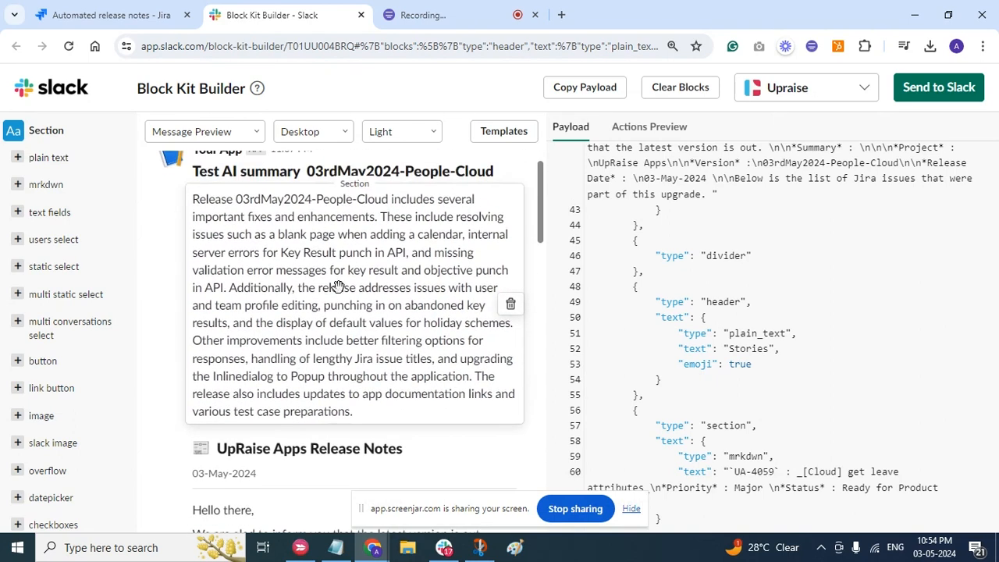
scroll(338, 286, down, 3)
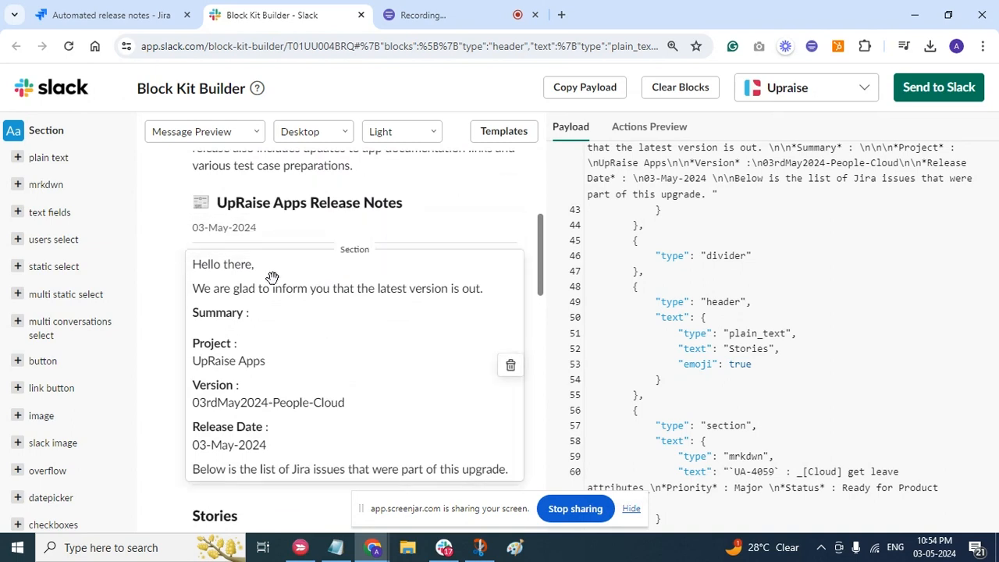
scroll(251, 334, down, 1)
scroll(251, 333, down, 4)
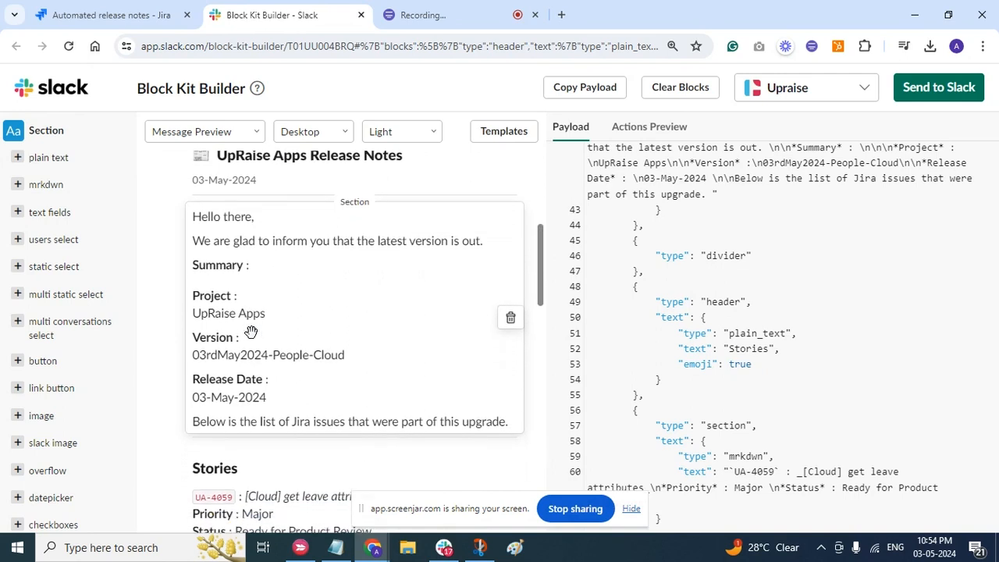
scroll(251, 333, down, 2)
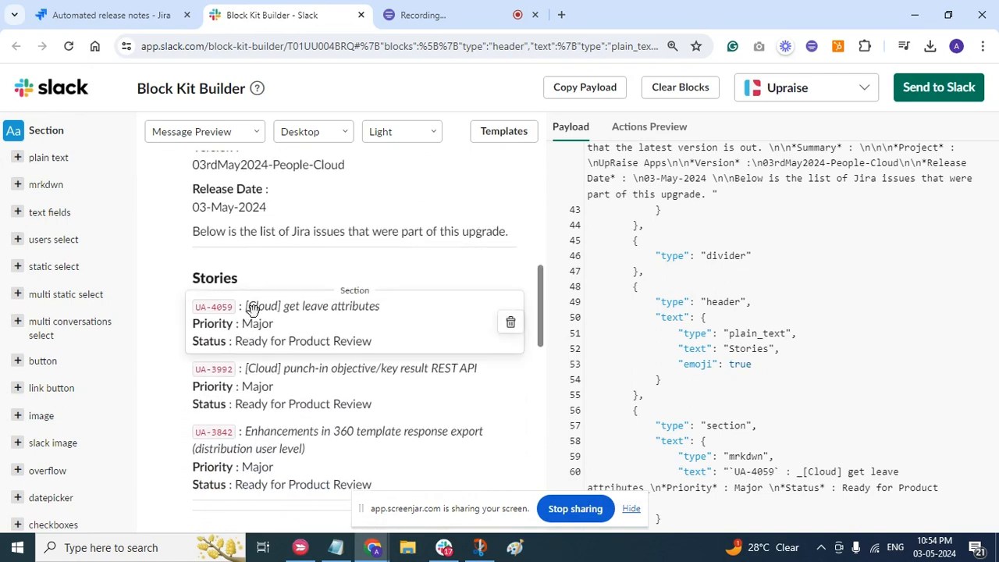
scroll(256, 404, down, 3)
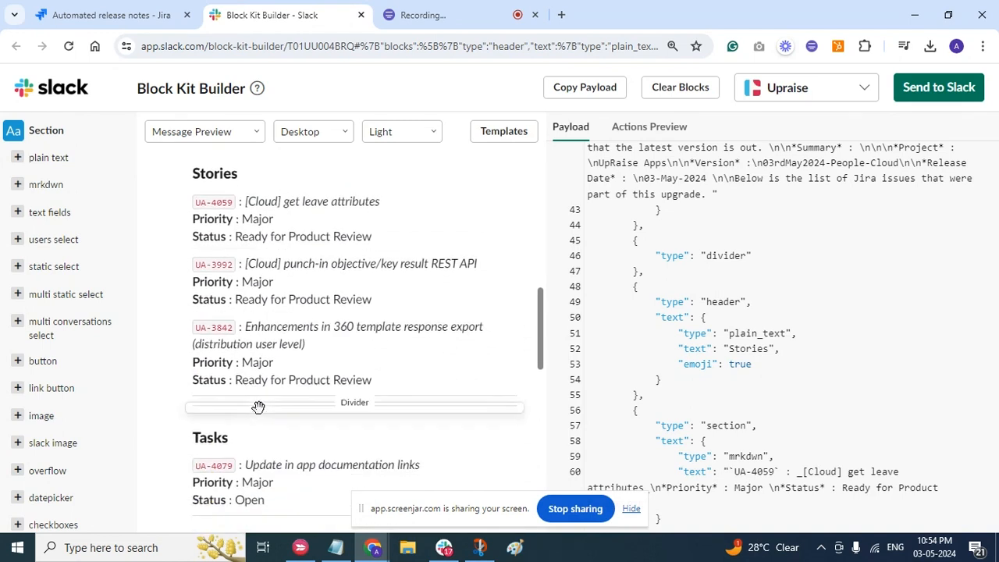
Step: Examine the rest of the rendered Slack message, from the Tasks list through the Bugs list to the branding footer
scroll(257, 419, down, 6)
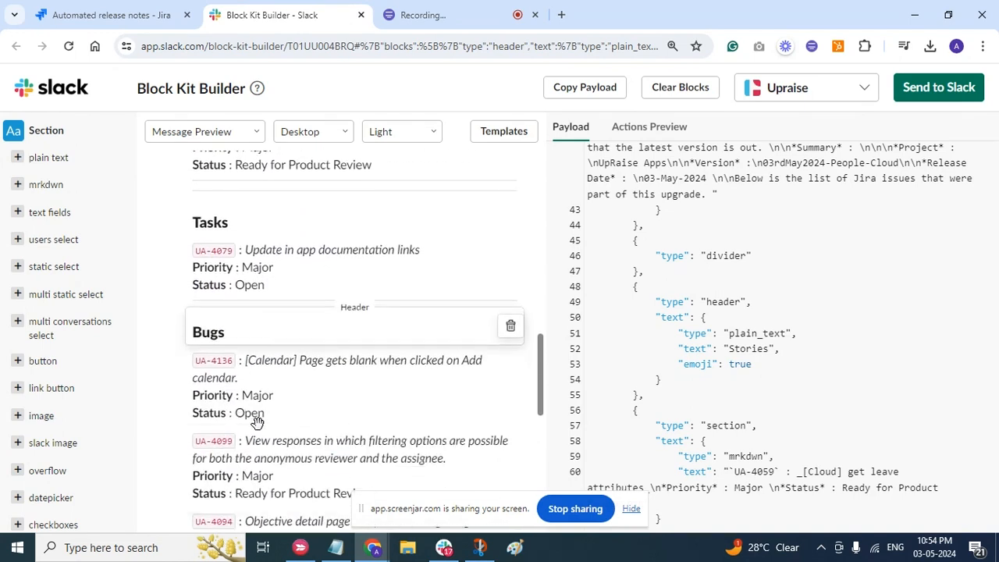
scroll(258, 424, down, 6)
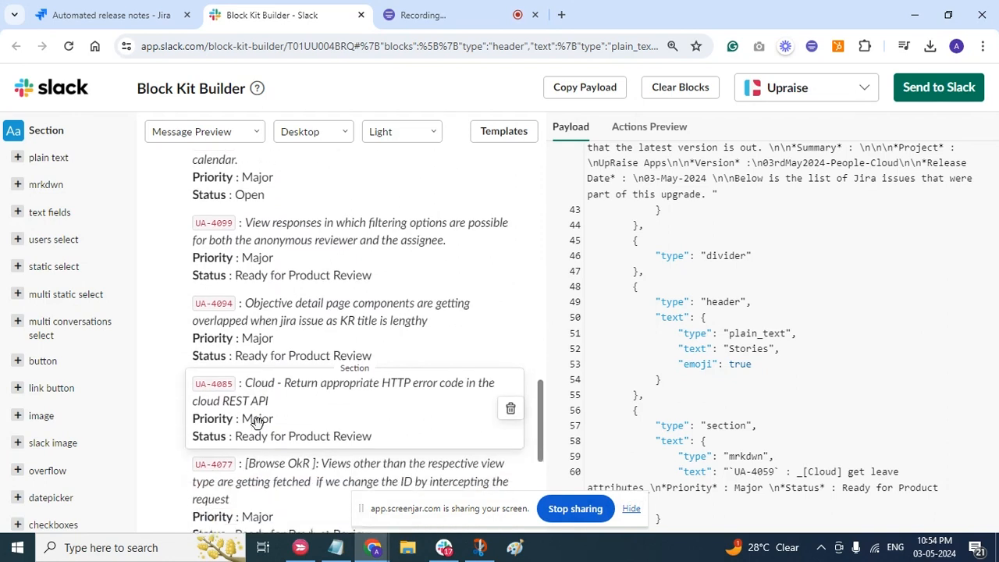
scroll(257, 424, down, 8)
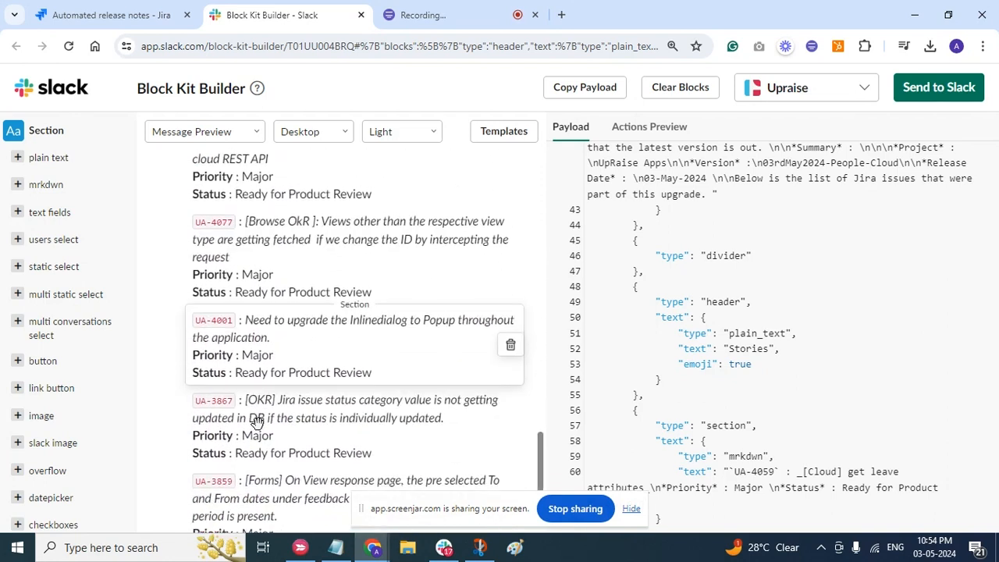
scroll(257, 422, down, 1)
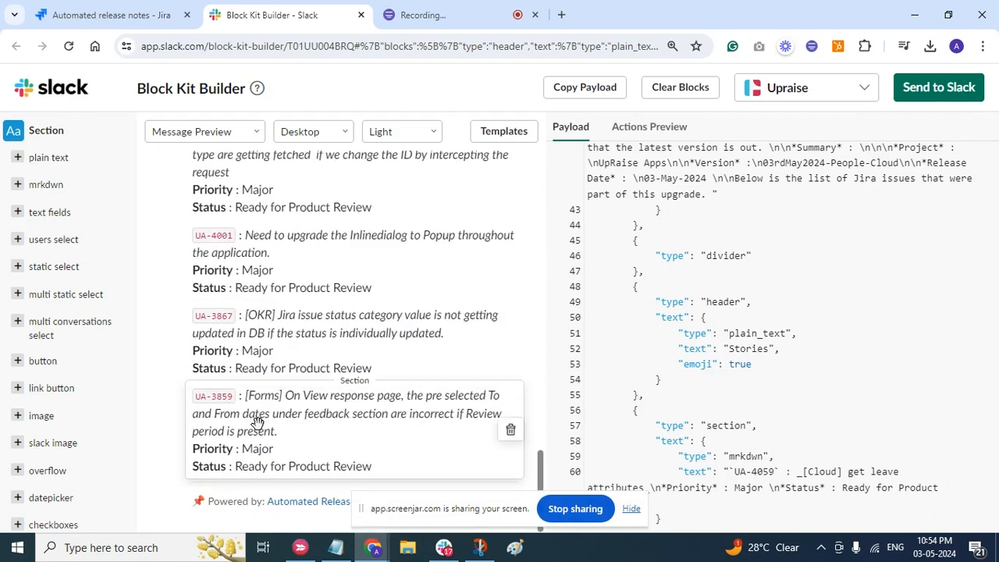
scroll(257, 421, up, 5)
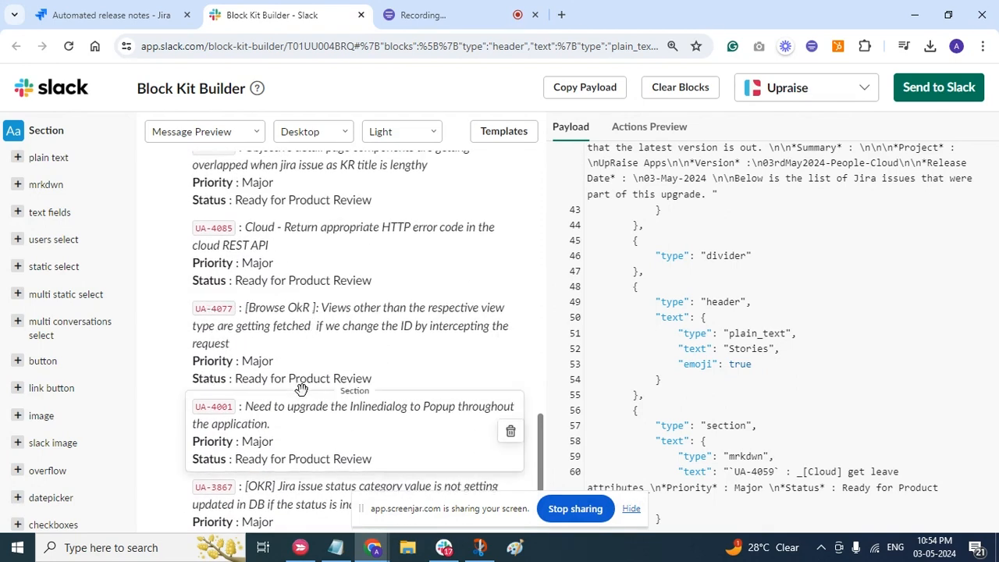
scroll(301, 388, up, 15)
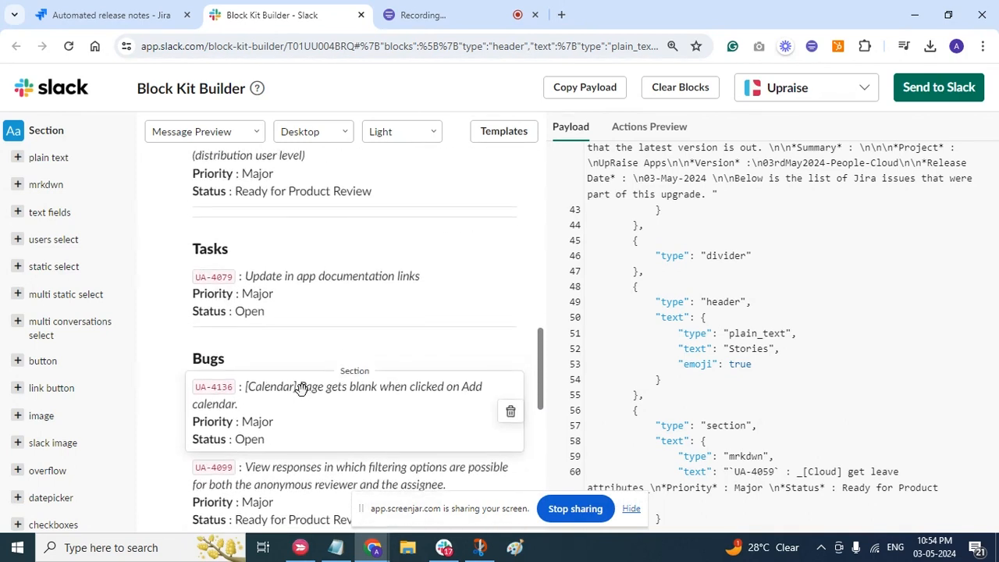
scroll(301, 387, up, 3)
Step: Switch back to Automated Release Notes, look through the generated Slack message JSON to its end, and return to the template editor
click(123, 11)
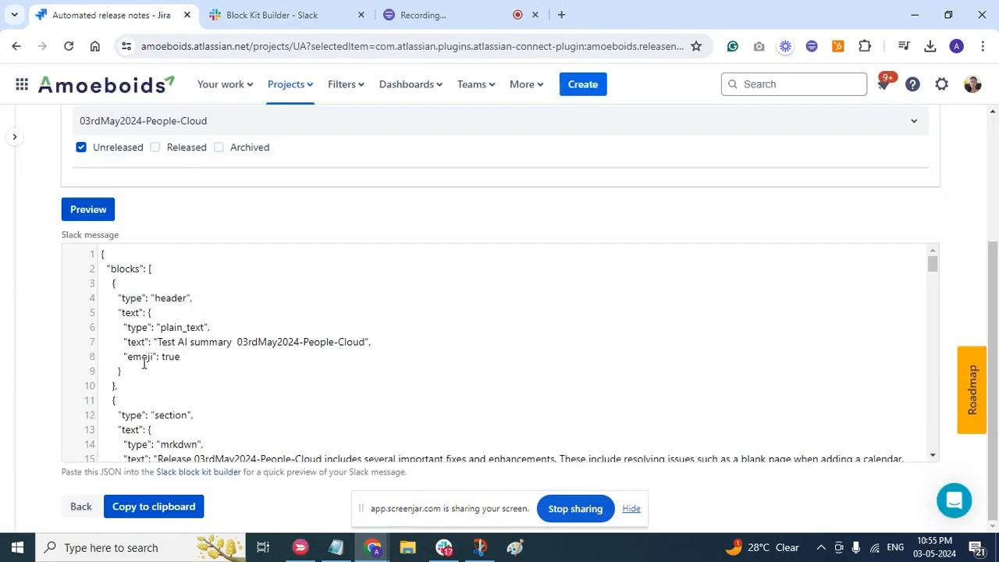
scroll(143, 363, up, 1)
scroll(125, 407, down, 20)
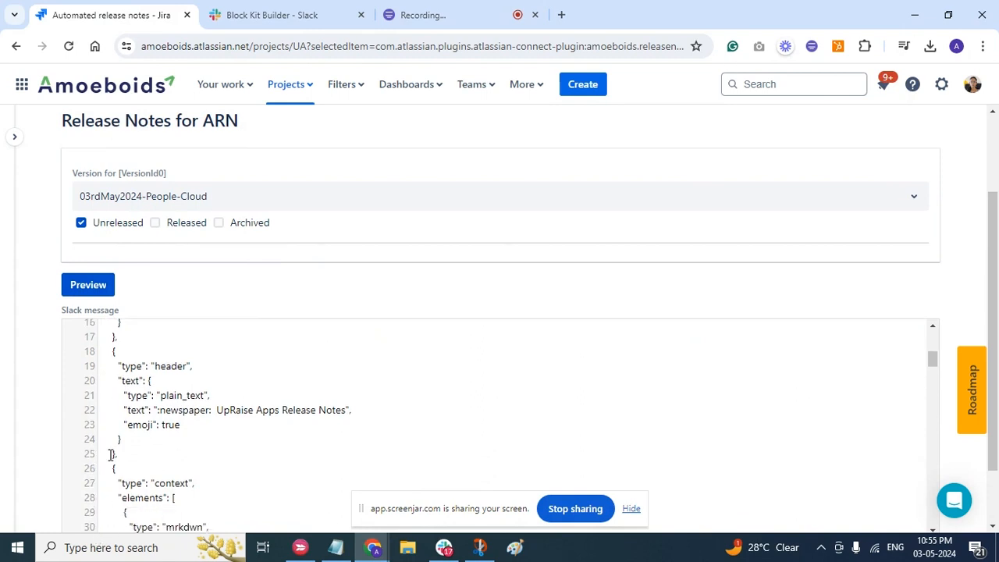
scroll(110, 455, down, 3)
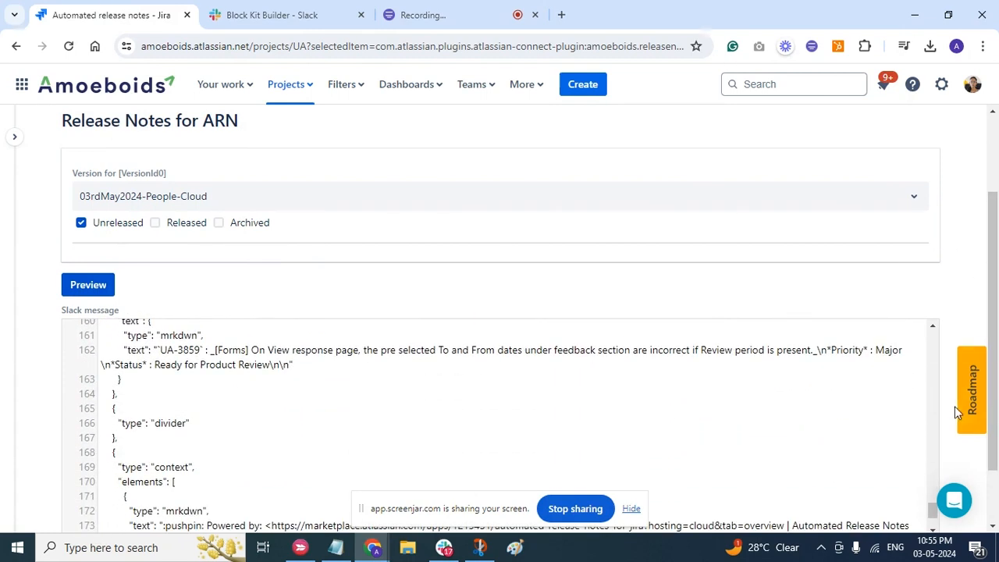
drag(997, 291, 997, 343)
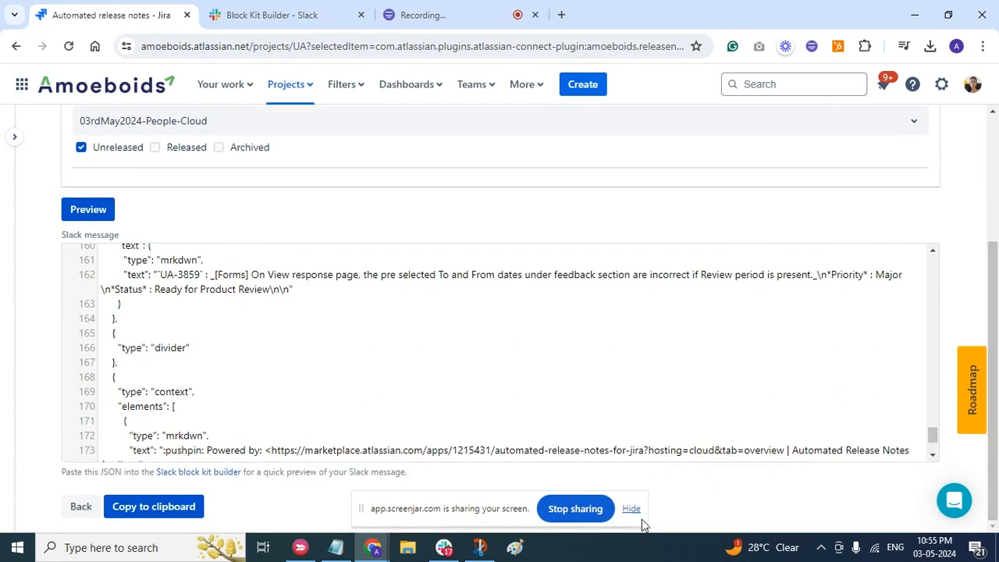
click(81, 506)
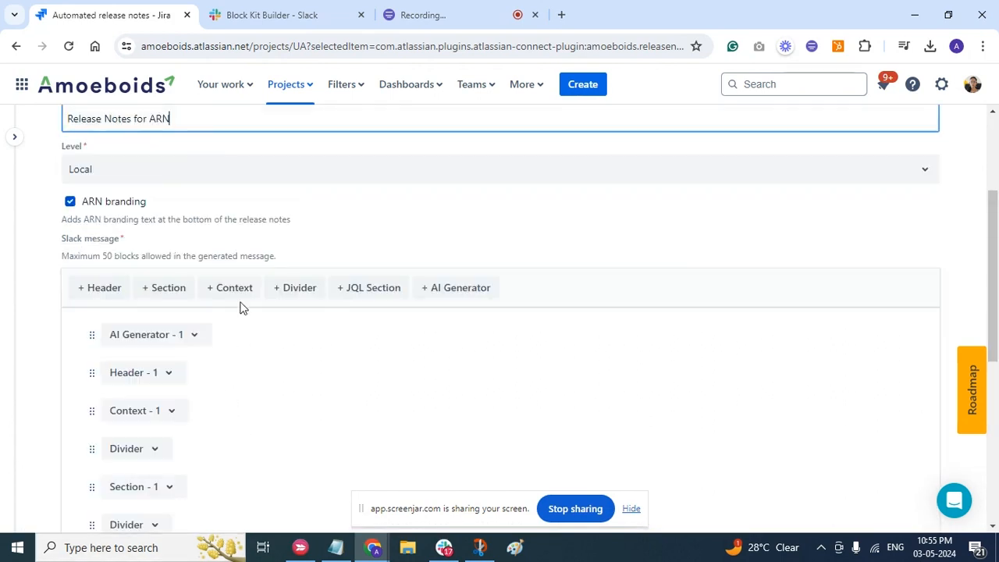
Step: Open JQL Section - 1 for editing and examine its layout variables and Markdown content
scroll(138, 404, down, 1)
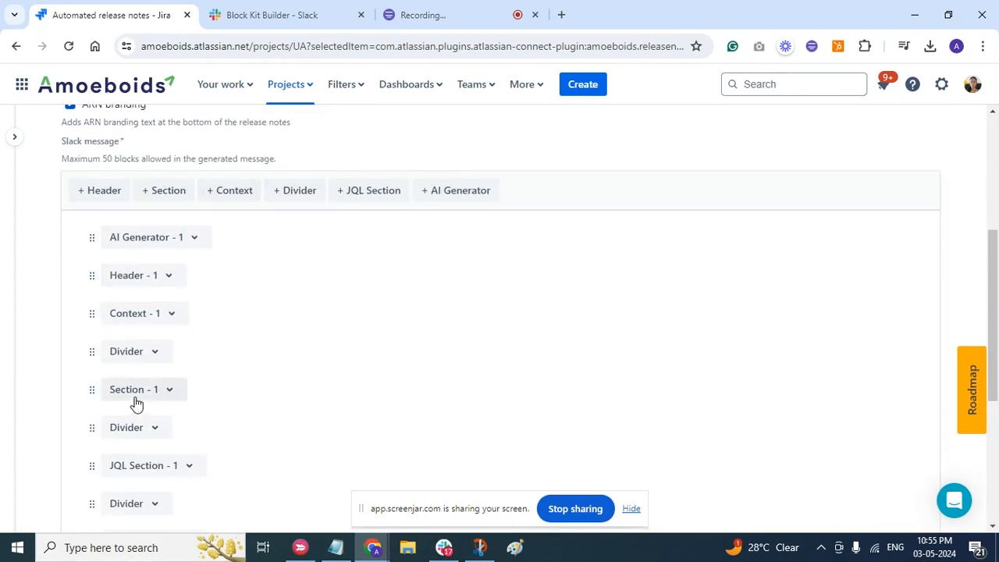
click(152, 472)
click(246, 479)
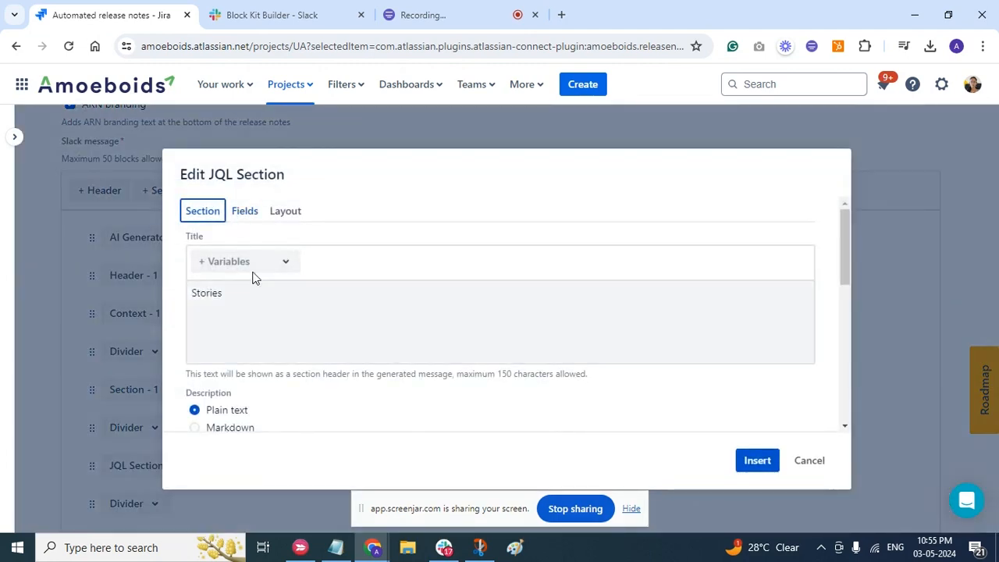
click(285, 210)
scroll(288, 332, down, 3)
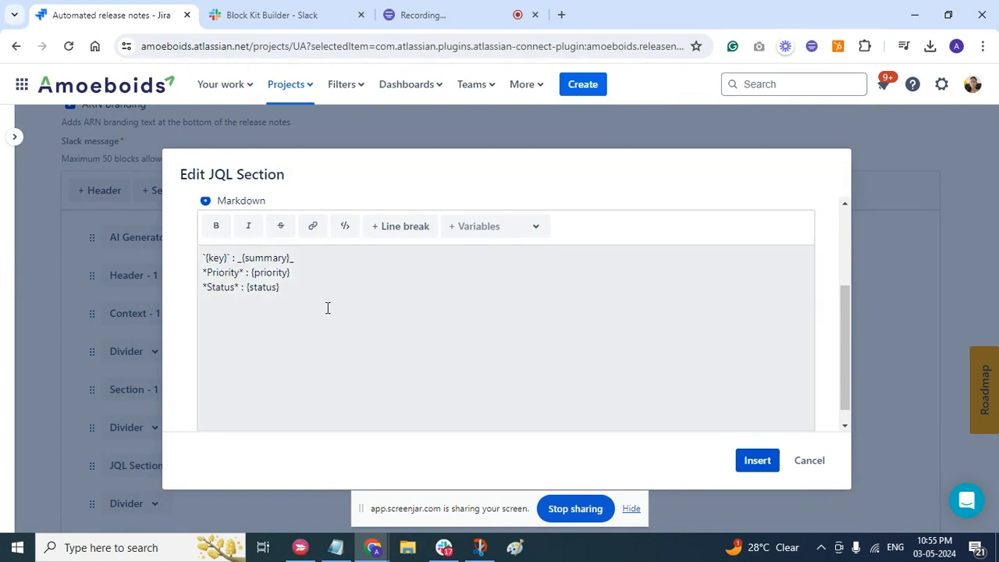
scroll(321, 351, up, 1)
drag(304, 376, 197, 331)
click(281, 385)
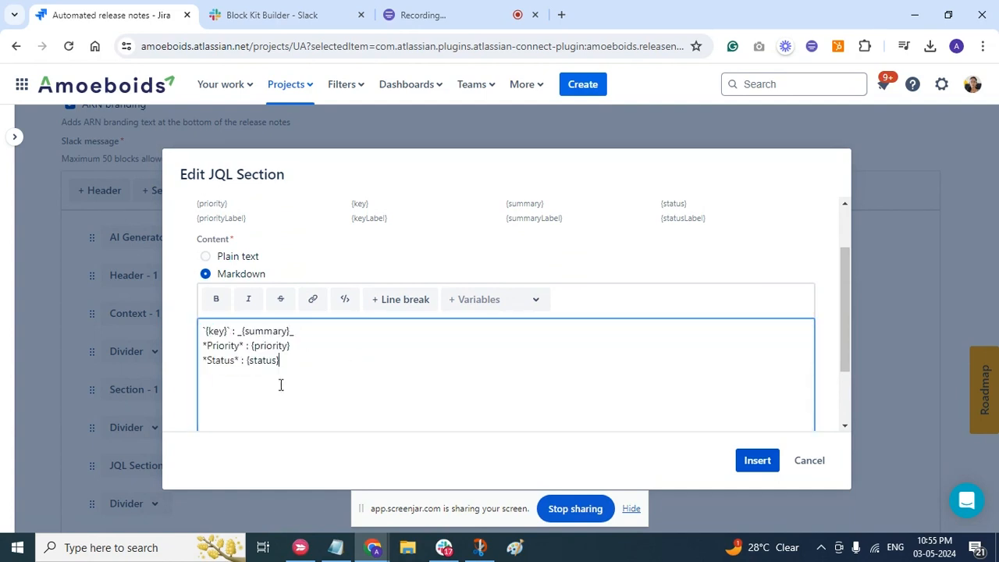
scroll(305, 378, up, 1)
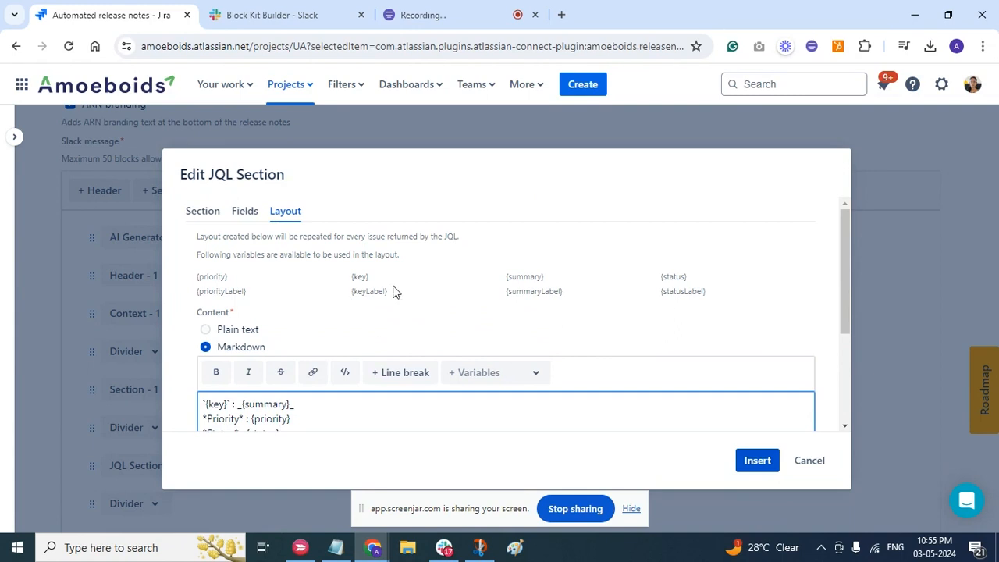
Step: Review the fields, layout and section settings of JQL Section - 1, and close it without saving
click(244, 218)
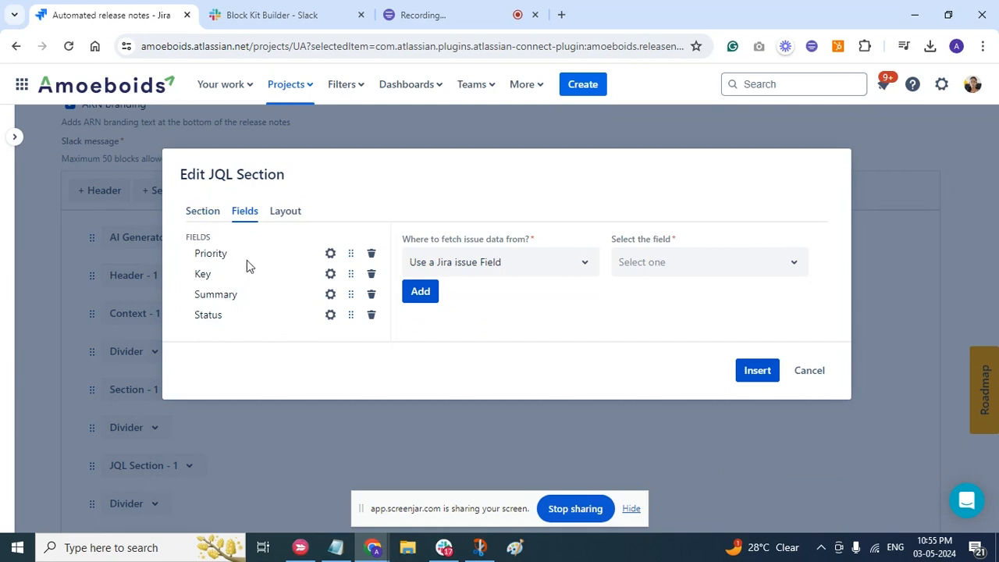
click(283, 213)
scroll(247, 335, down, 1)
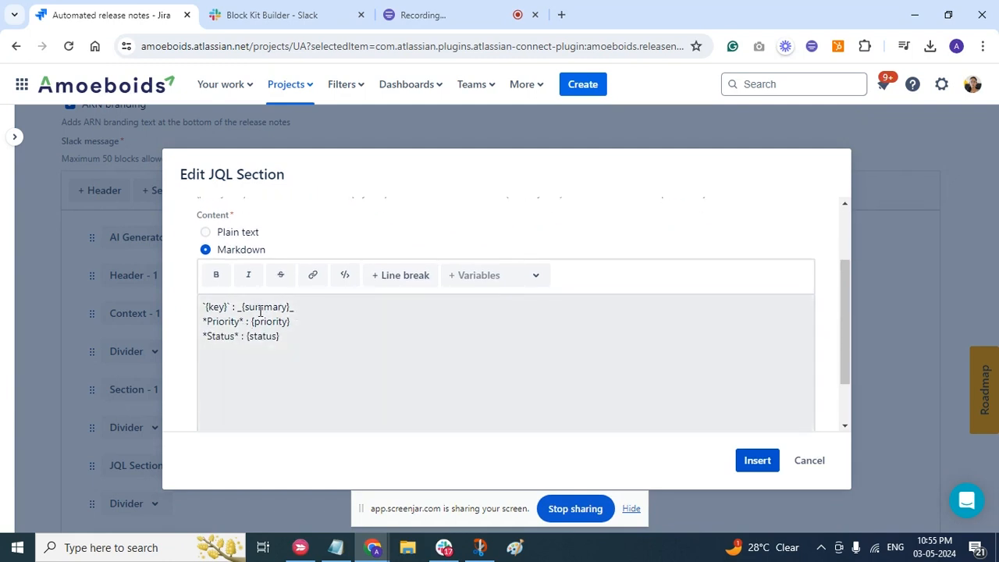
drag(308, 346, 187, 312)
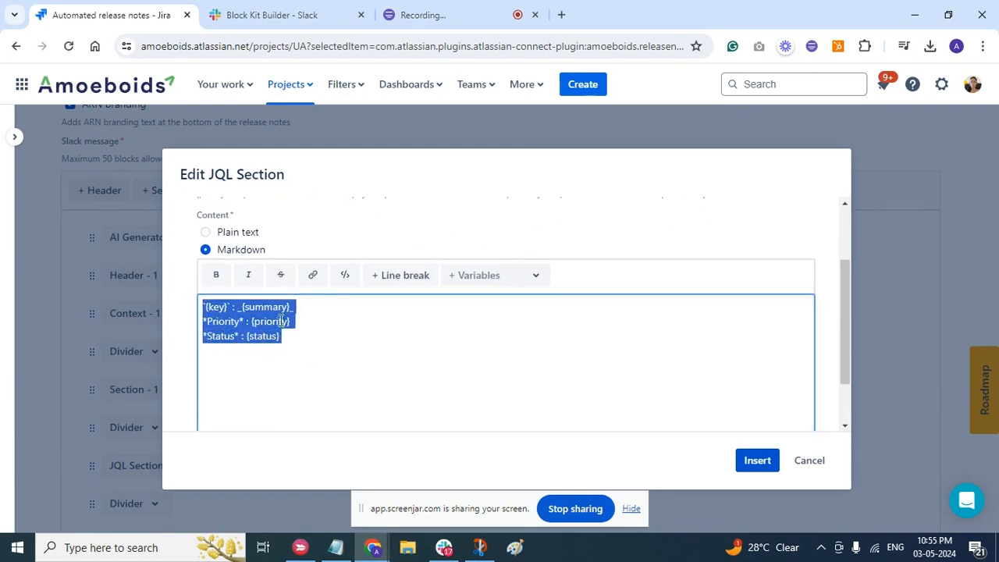
click(400, 364)
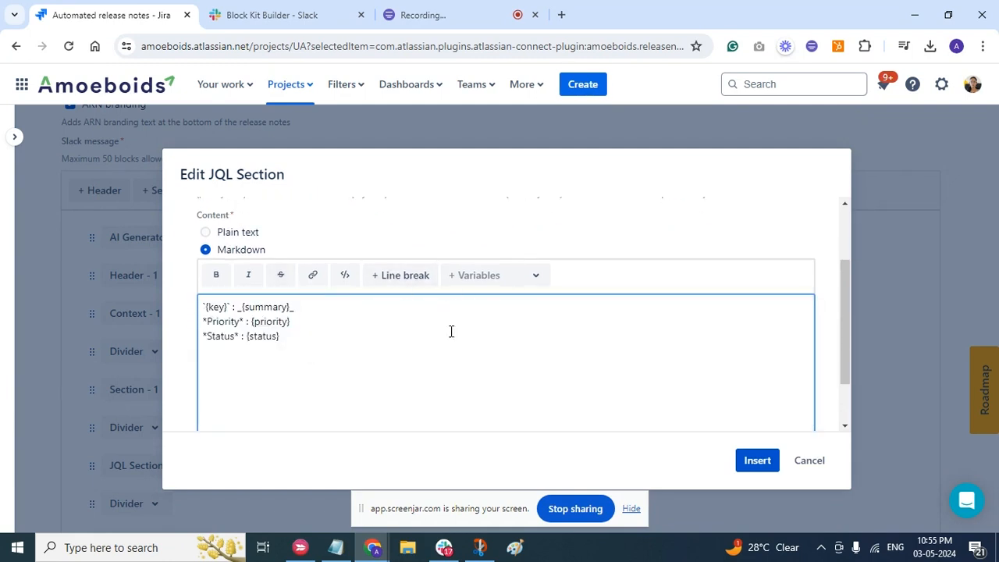
scroll(347, 369, up, 2)
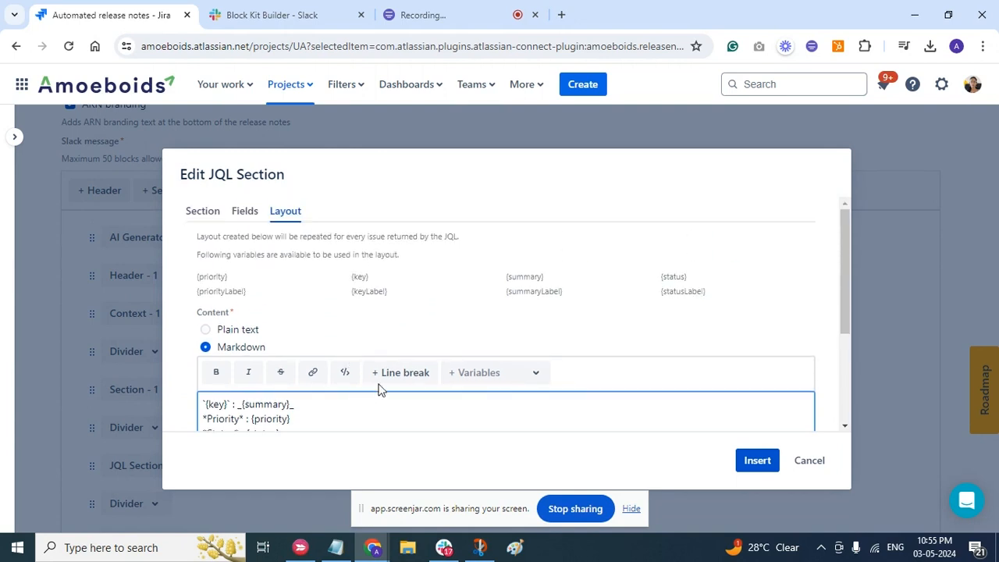
click(202, 214)
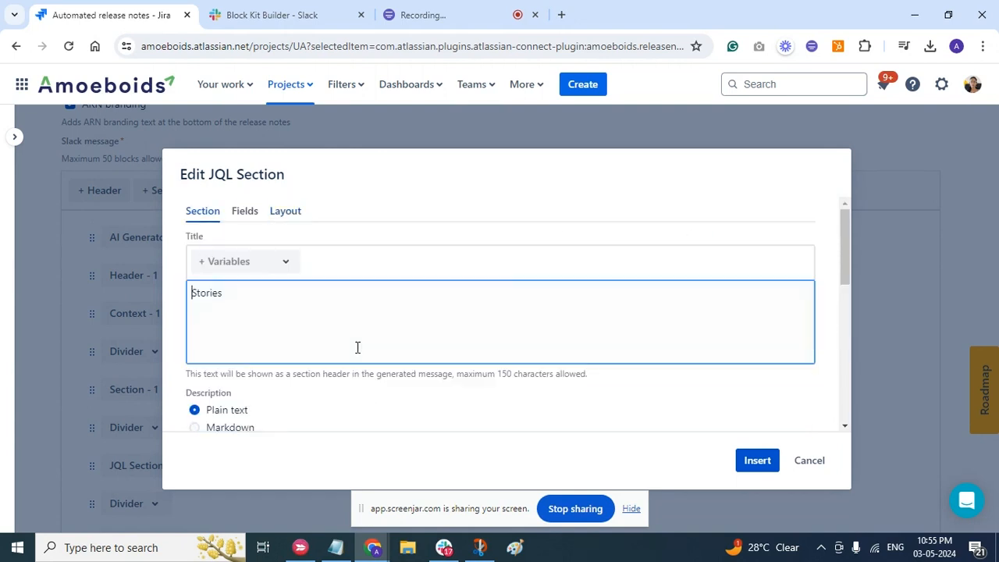
scroll(430, 364, down, 2)
click(807, 461)
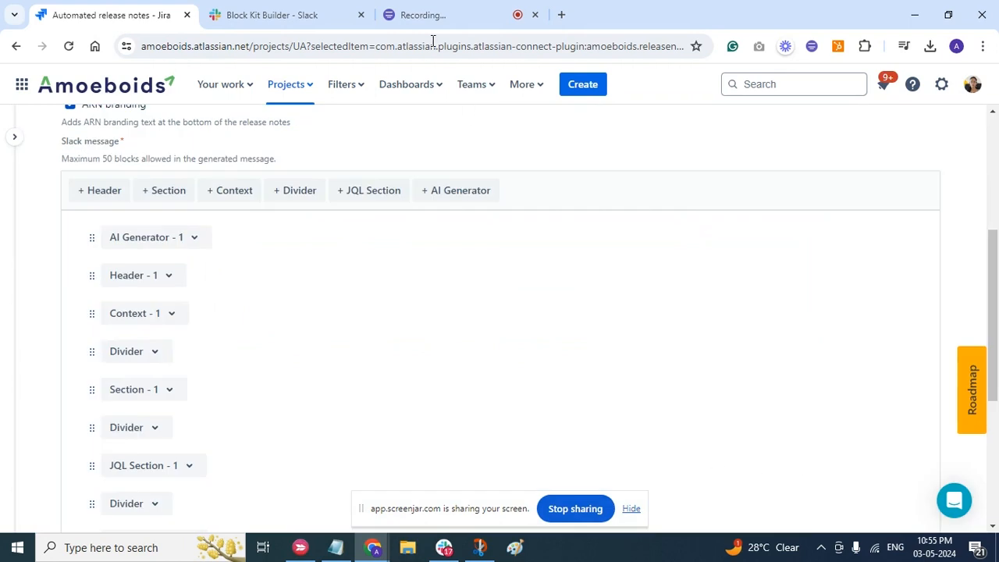
Step: Look over the template's remaining blocks and compare them with the issue lists rendered in Block Kit Builder
scroll(223, 352, down, 5)
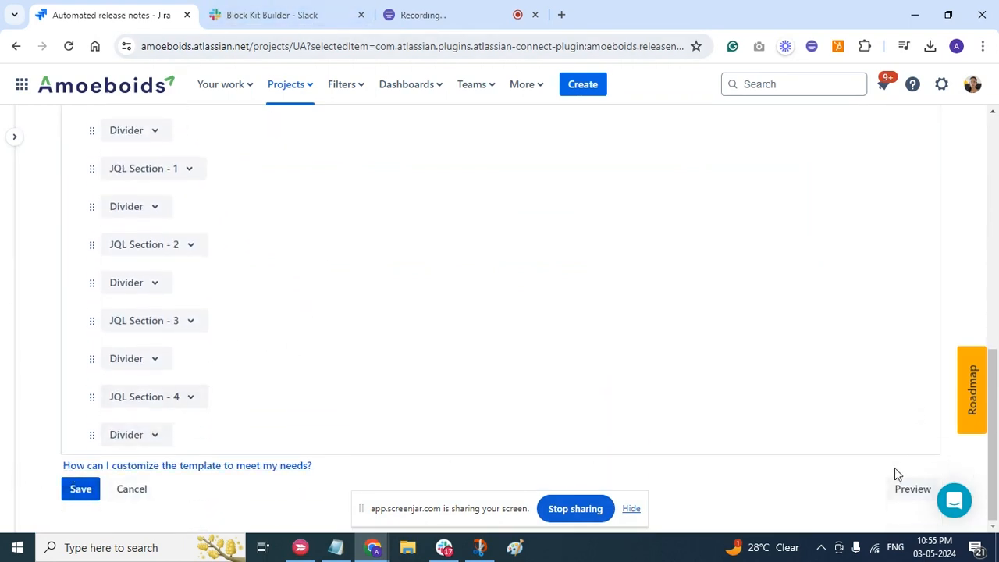
click(276, 15)
scroll(334, 295, down, 1)
scroll(334, 295, down, 2)
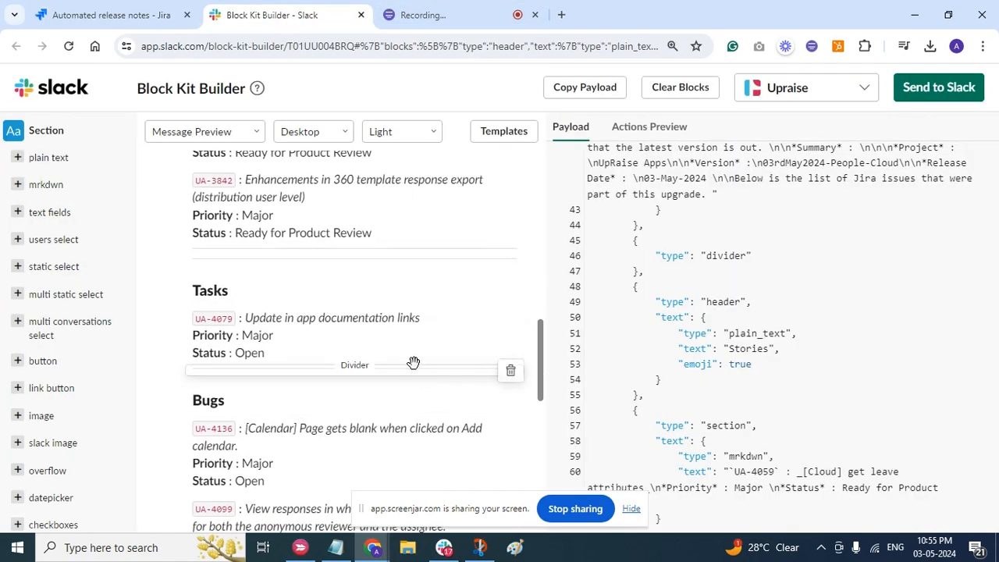
scroll(412, 359, up, 5)
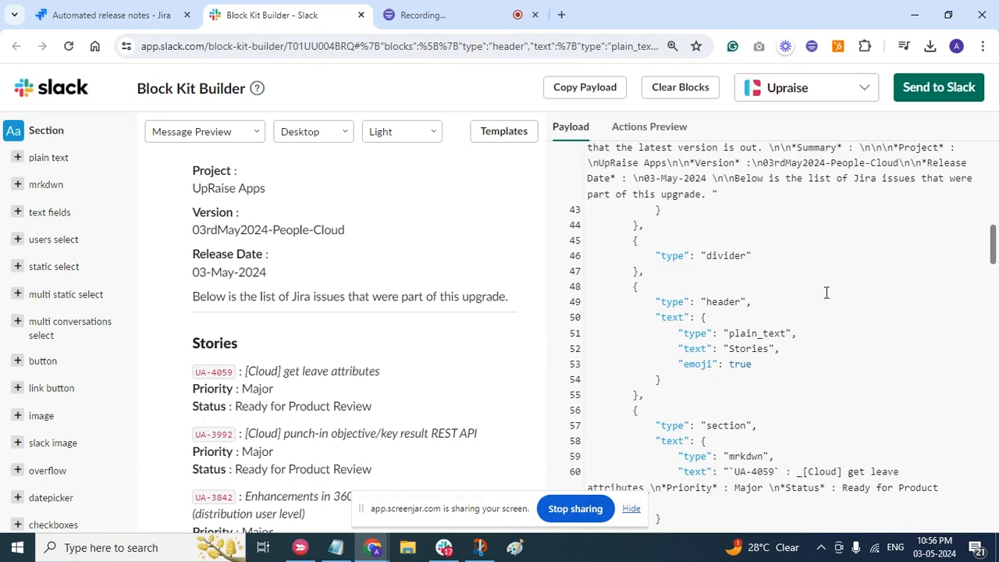
Step: Switch back to Automated Release Notes and open its list of rules
click(55, 16)
scroll(221, 247, up, 4)
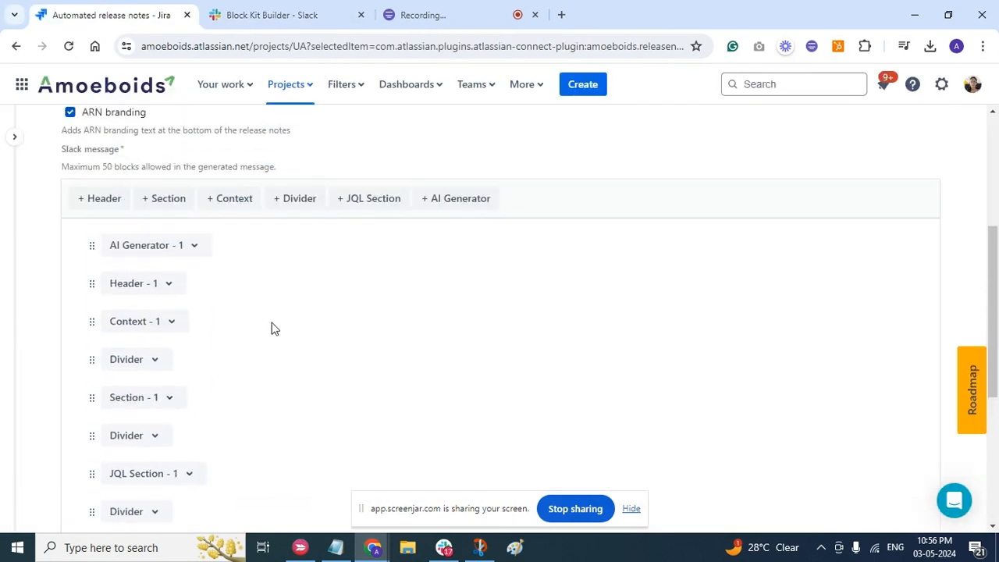
scroll(275, 326, up, 4)
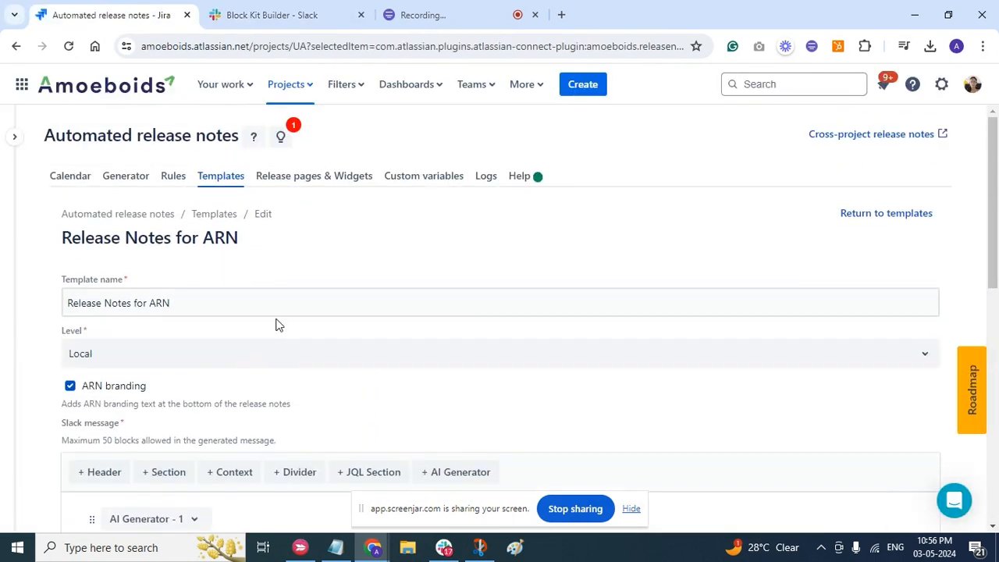
click(173, 178)
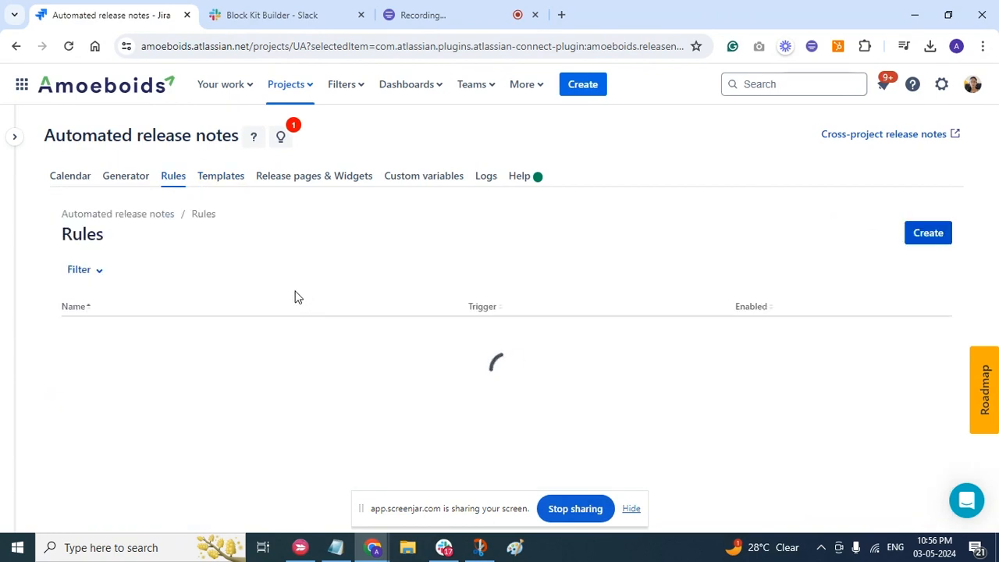
Step: Create a rule named "Test slack" with the default manual trigger and notification settings, and save it
click(928, 232)
text(Te)
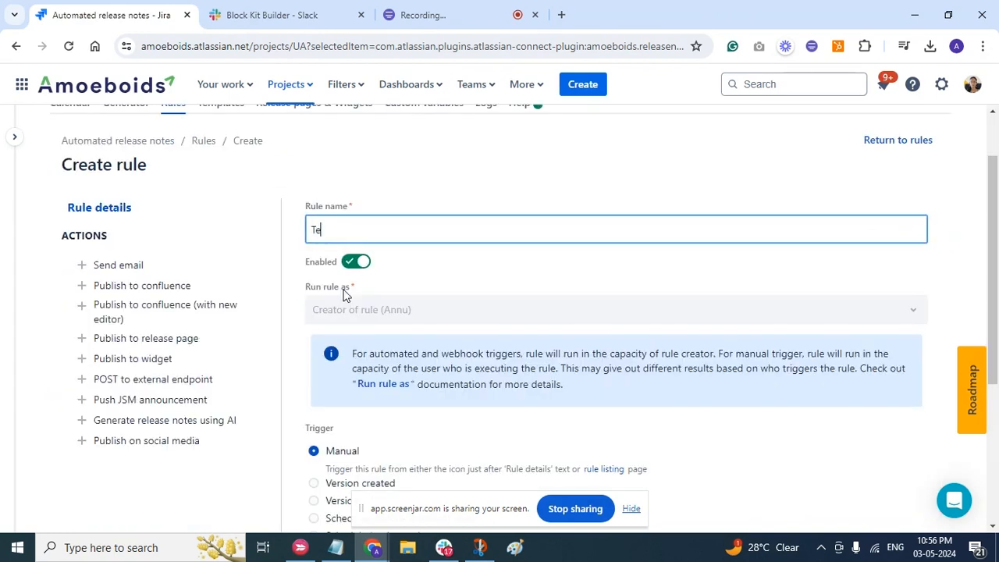
text(st slack)
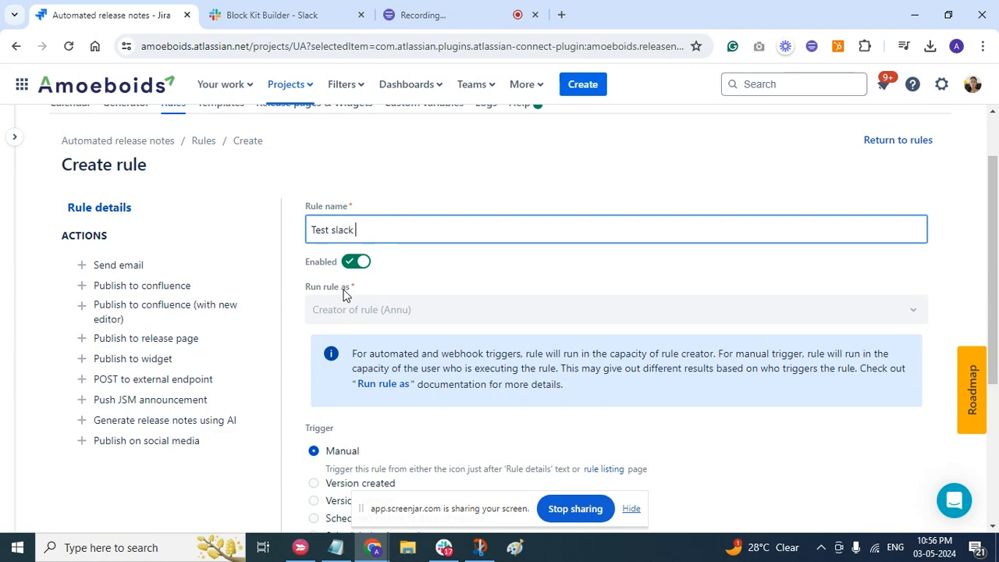
scroll(392, 438, down, 3)
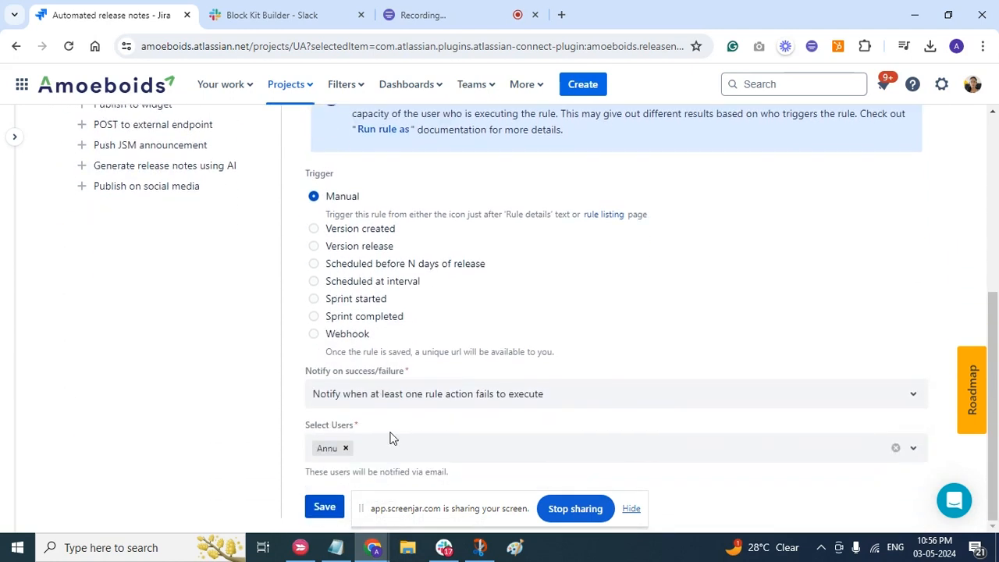
click(325, 506)
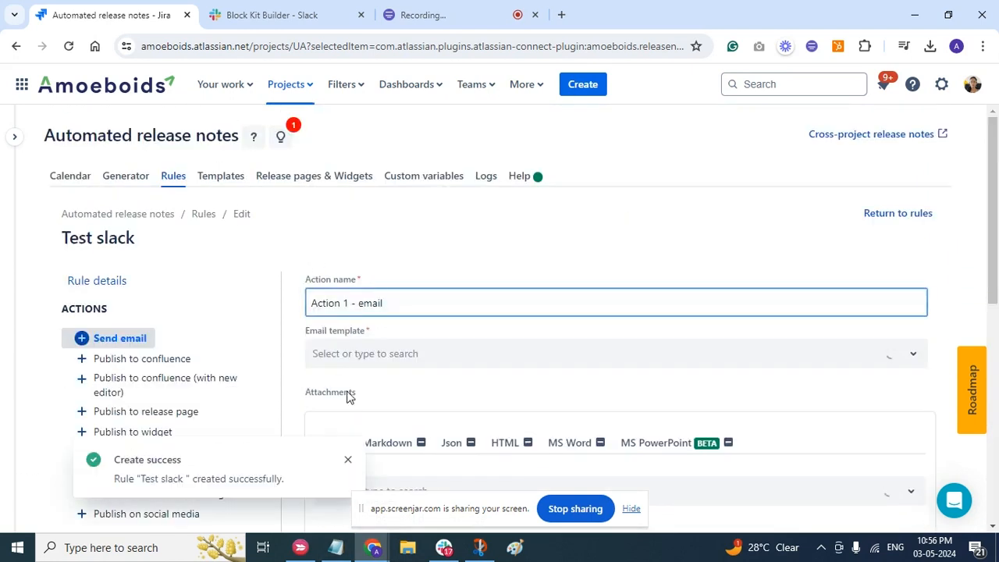
Step: Set up a POST to external endpoint action with template type Slack and the template "Release Notes for ARN"
scroll(361, 328, down, 6)
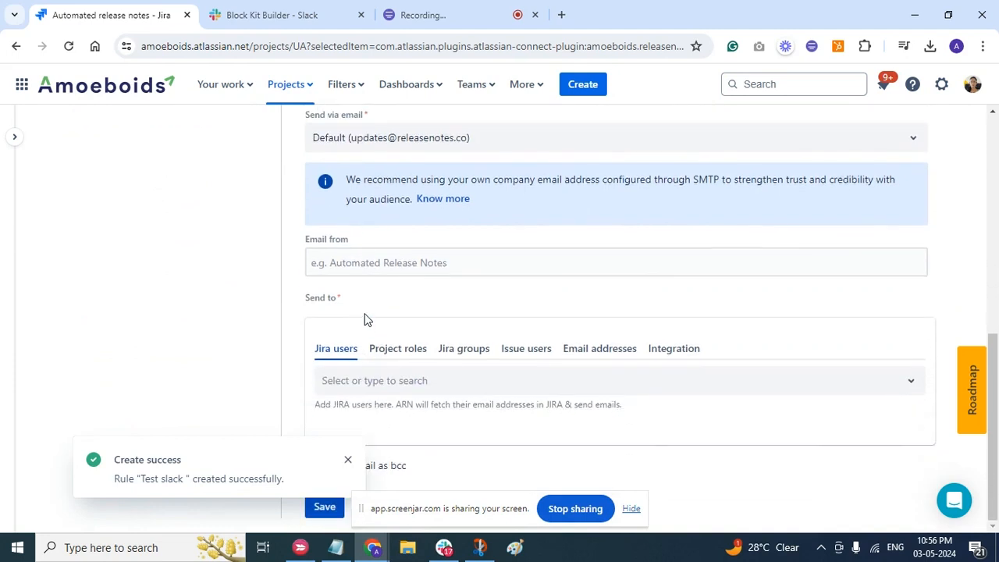
scroll(367, 320, up, 6)
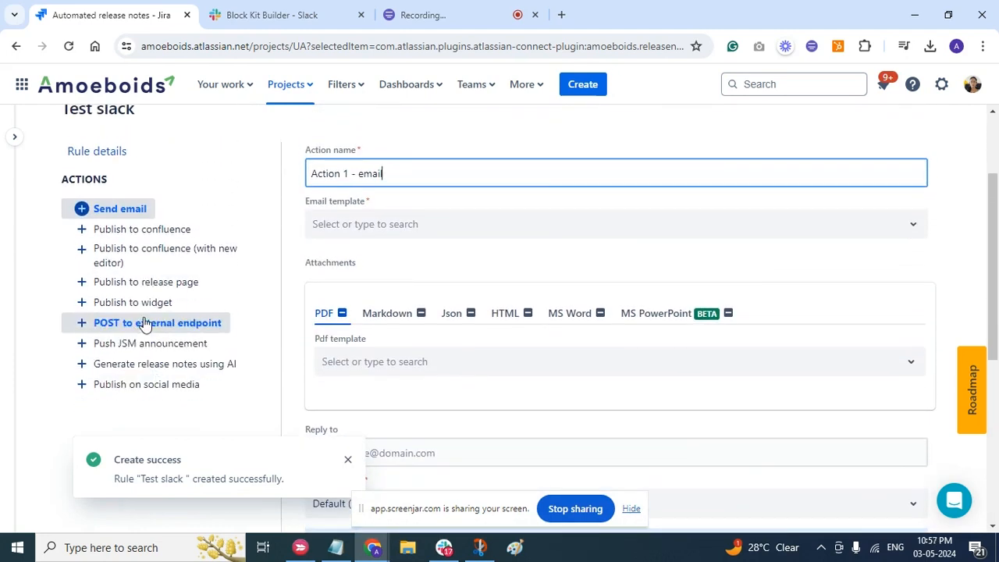
click(144, 324)
click(359, 226)
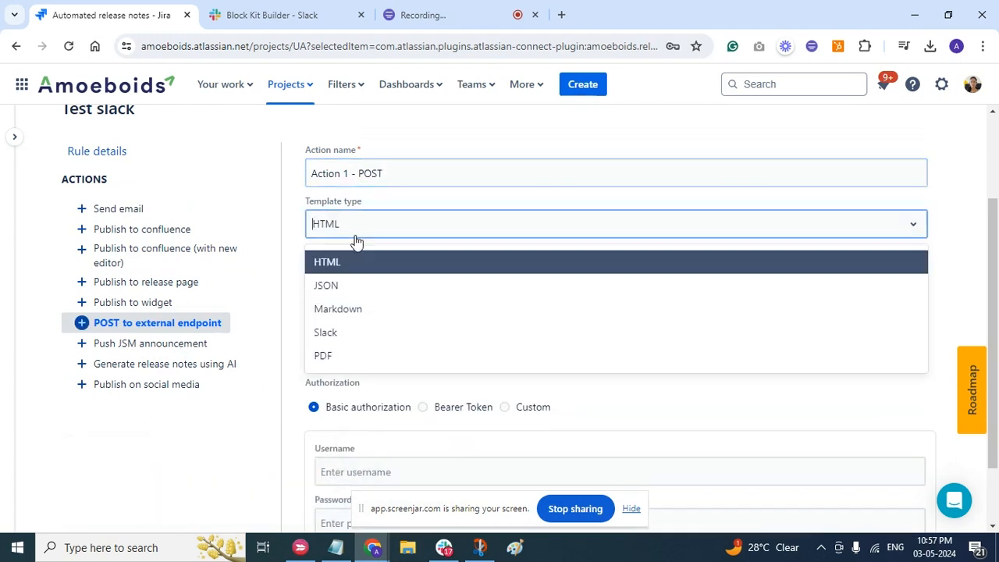
click(347, 335)
click(390, 284)
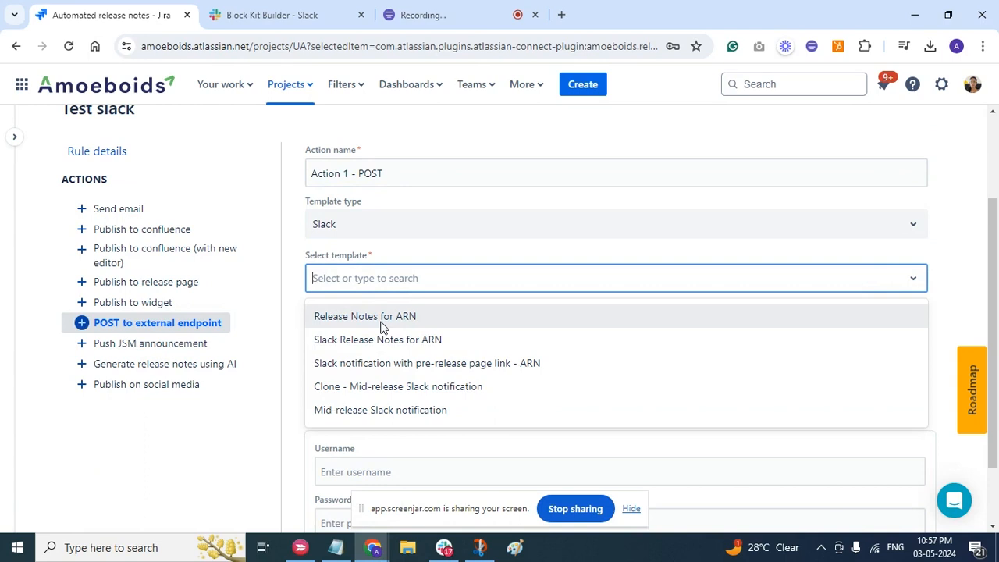
click(383, 325)
scroll(437, 327, down, 1)
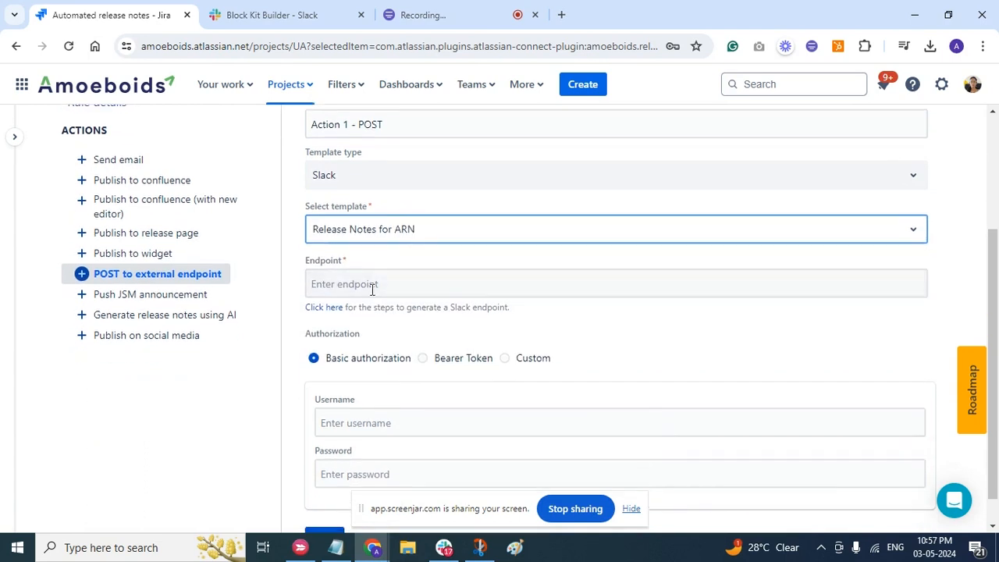
Step: Examine the endpoint and authorization fields of the POST action without filling them in
click(367, 284)
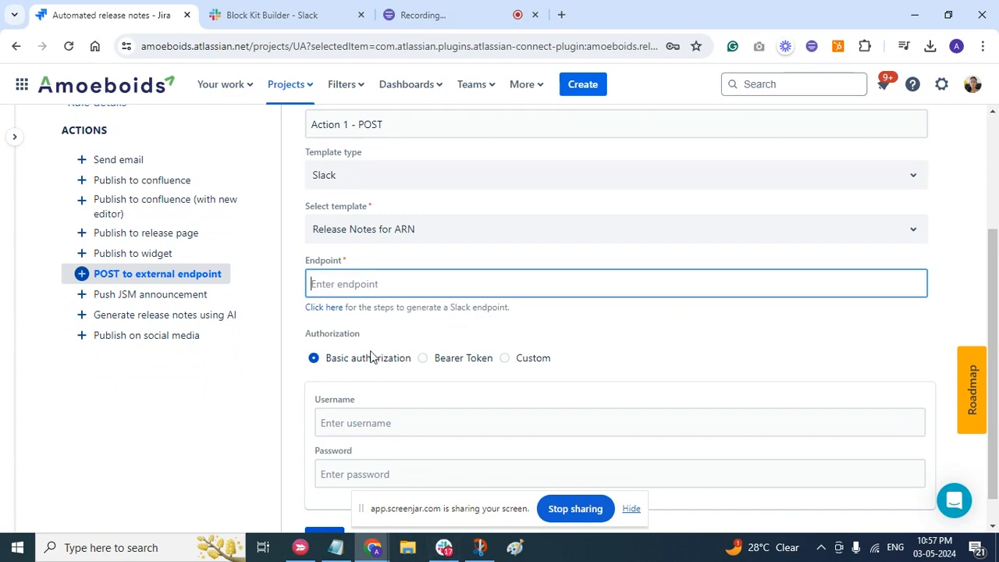
scroll(367, 367, down, 1)
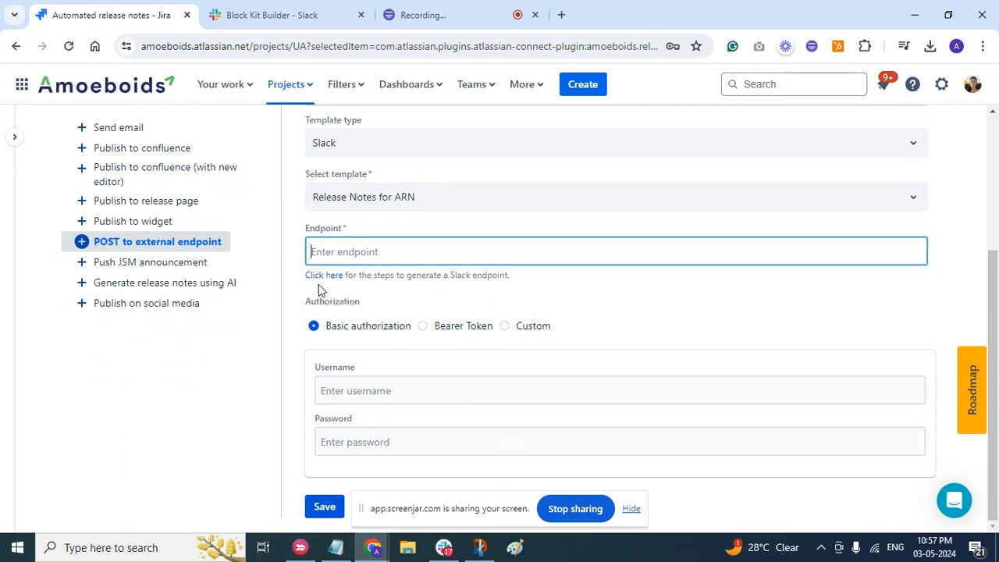
scroll(250, 364, up, 1)
scroll(288, 342, up, 1)
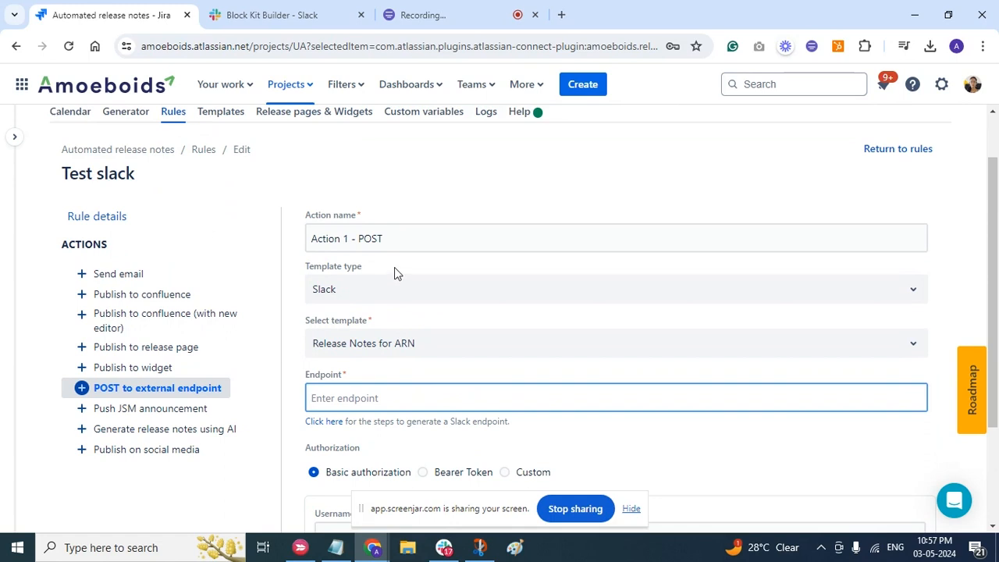
Step: Return to the details of the "Test slack" rule and review its trigger and notification options
click(97, 216)
scroll(439, 399, down, 3)
scroll(383, 296, up, 1)
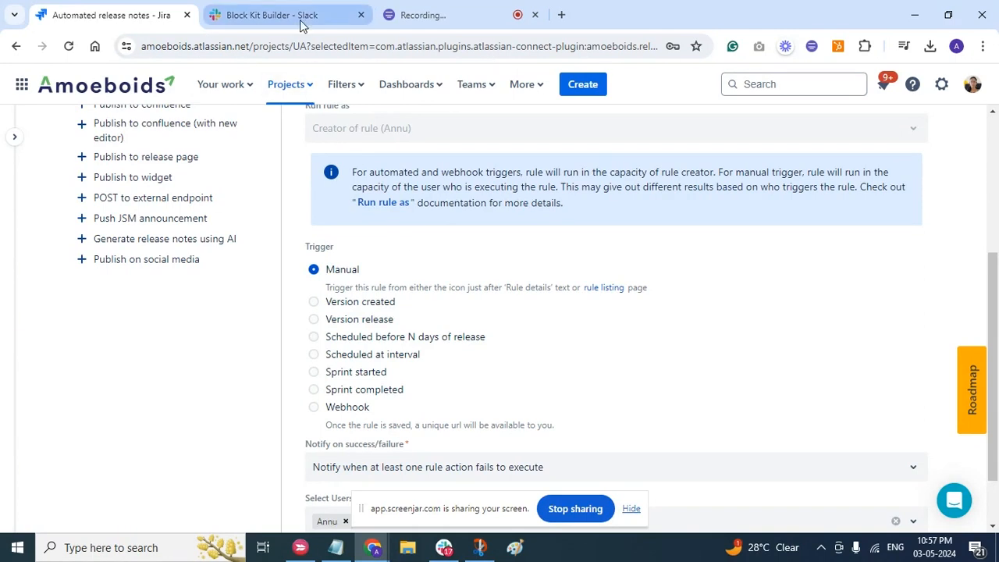
Step: Switch to Slack and read through the pre-release meeting message dated April 24th in the release-notes channel
click(443, 549)
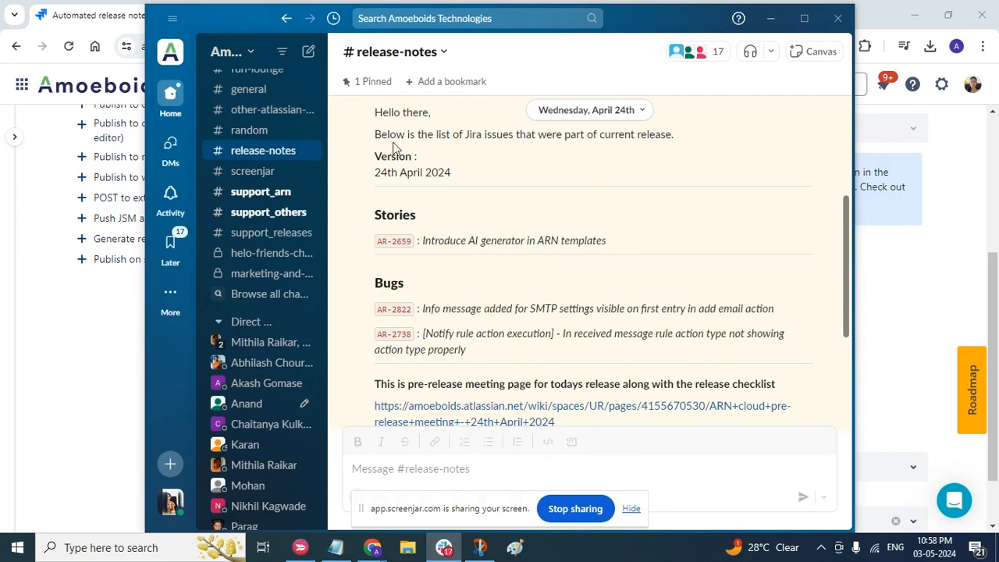
scroll(394, 147, up, 1)
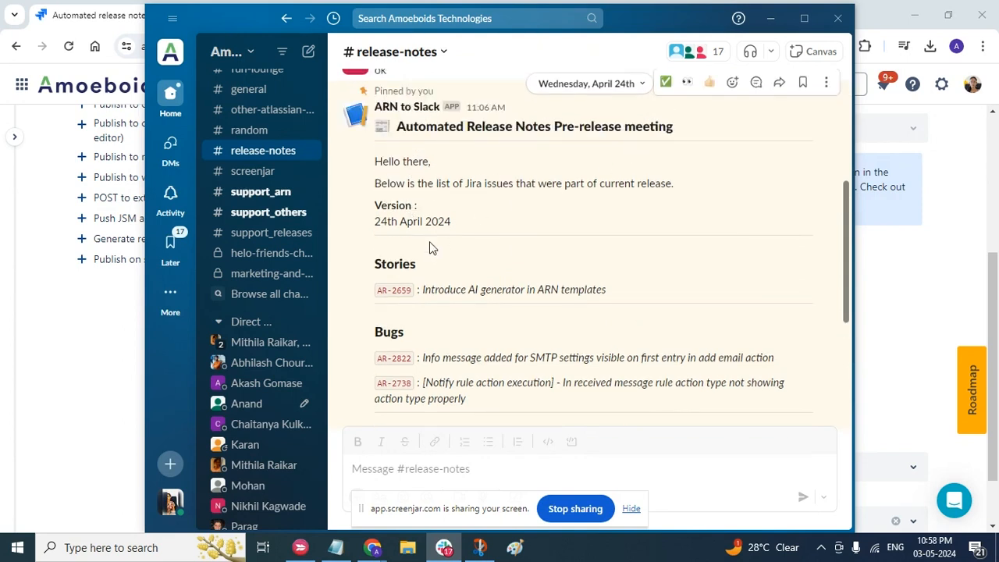
scroll(450, 258, down, 3)
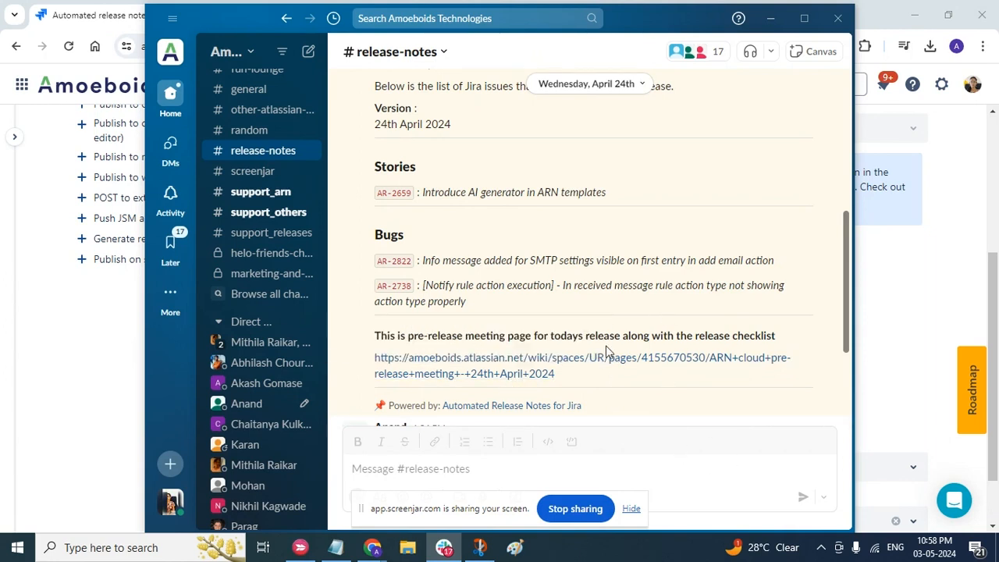
scroll(605, 347, up, 1)
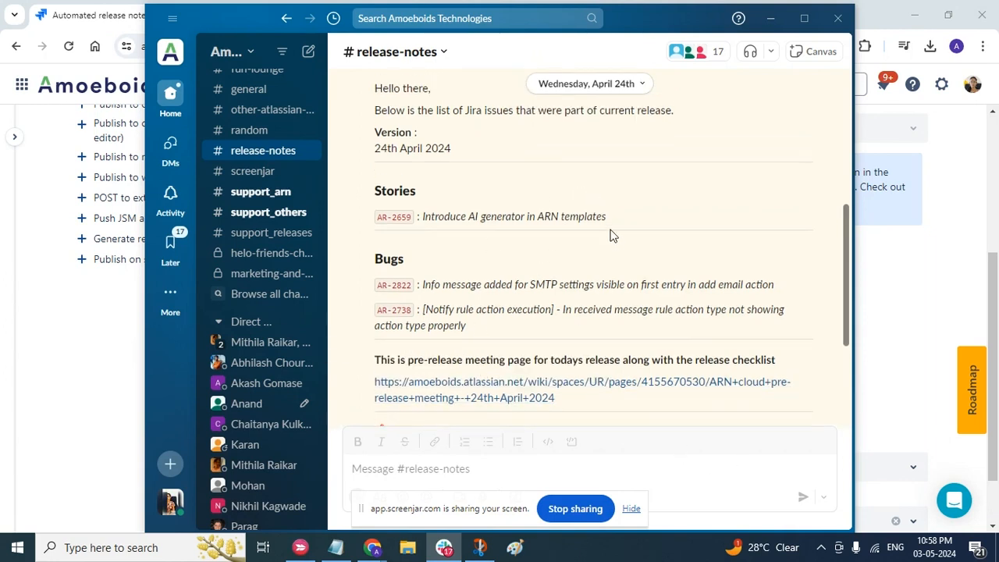